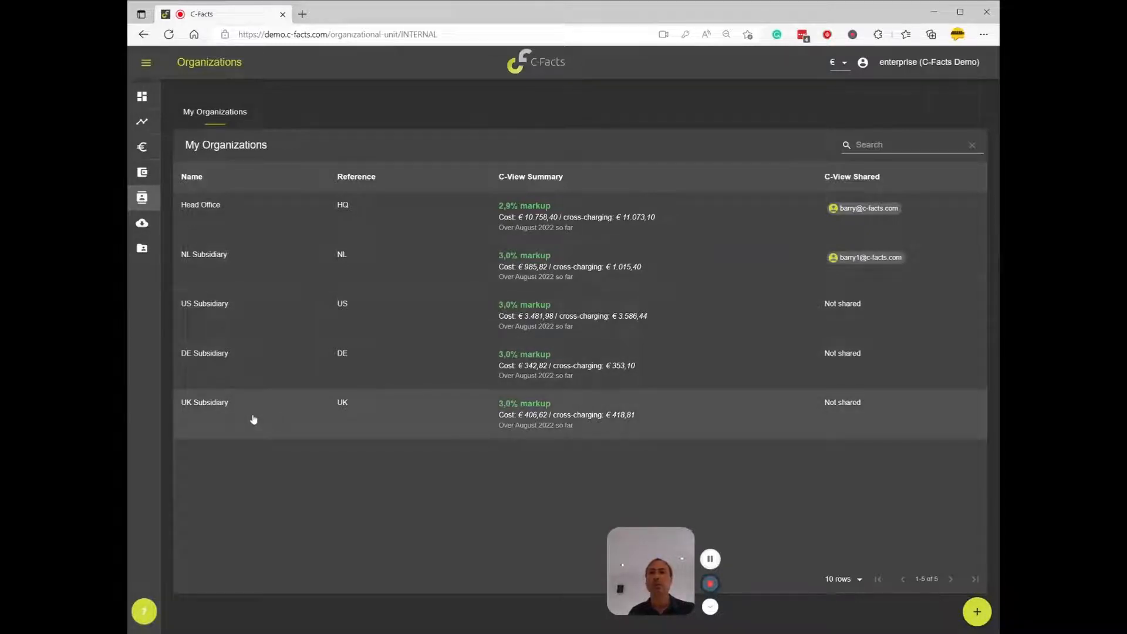
View the Head Office organization's details, and open the Organization view in Analytics to examine its cost charts
{"action": "left_click", "coordinate": [267, 214]}
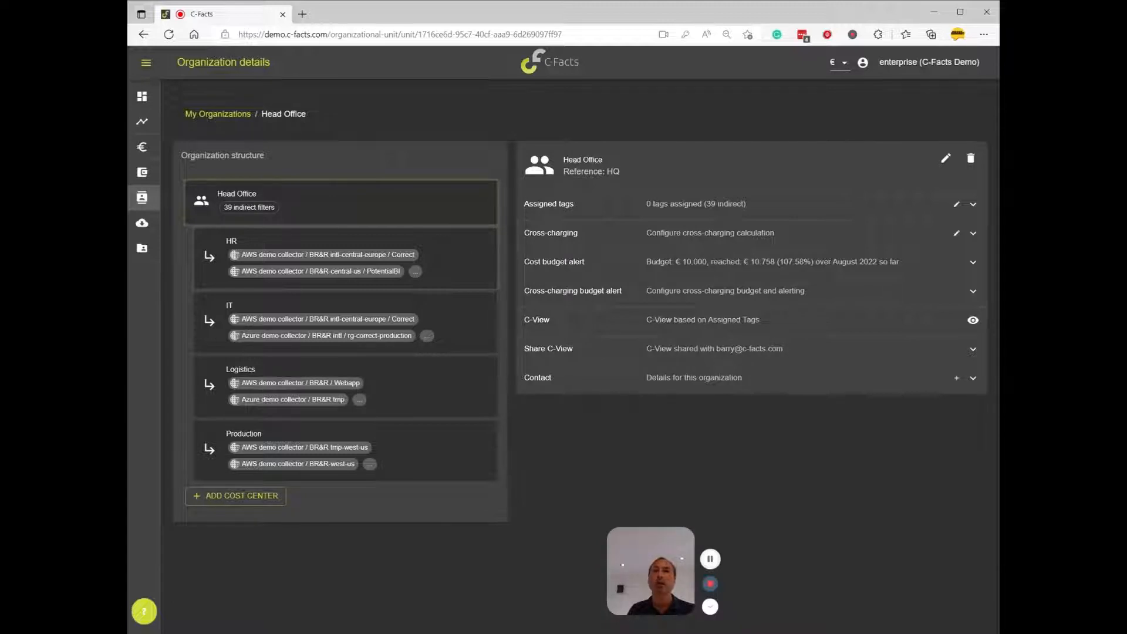
{"action": "left_click", "coordinate": [143, 122]}
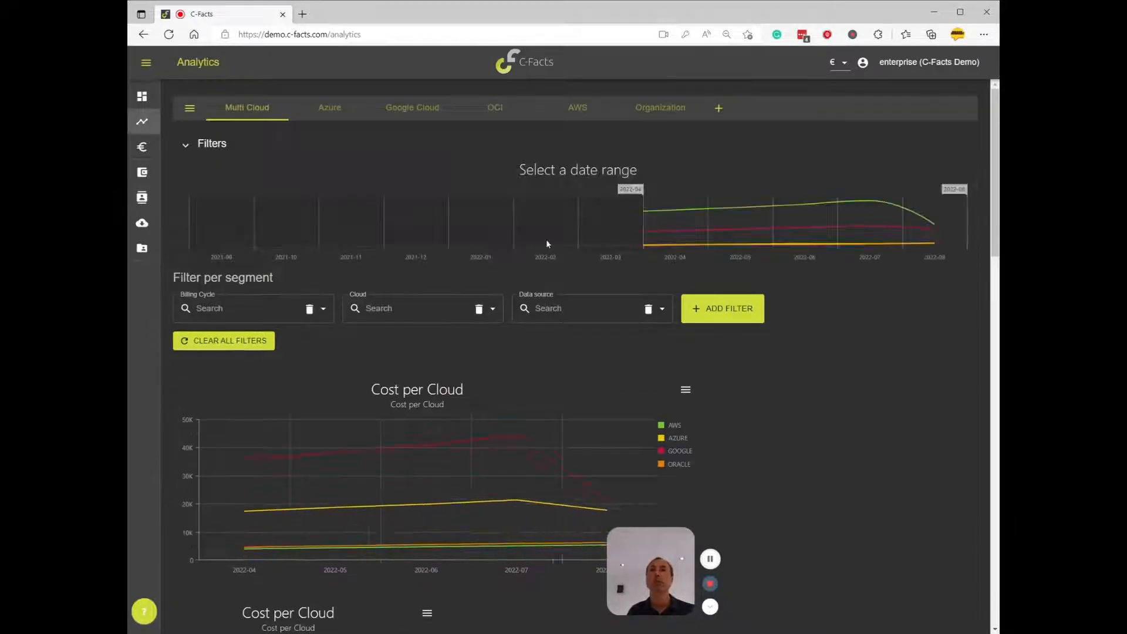
{"action": "left_click", "coordinate": [658, 109]}
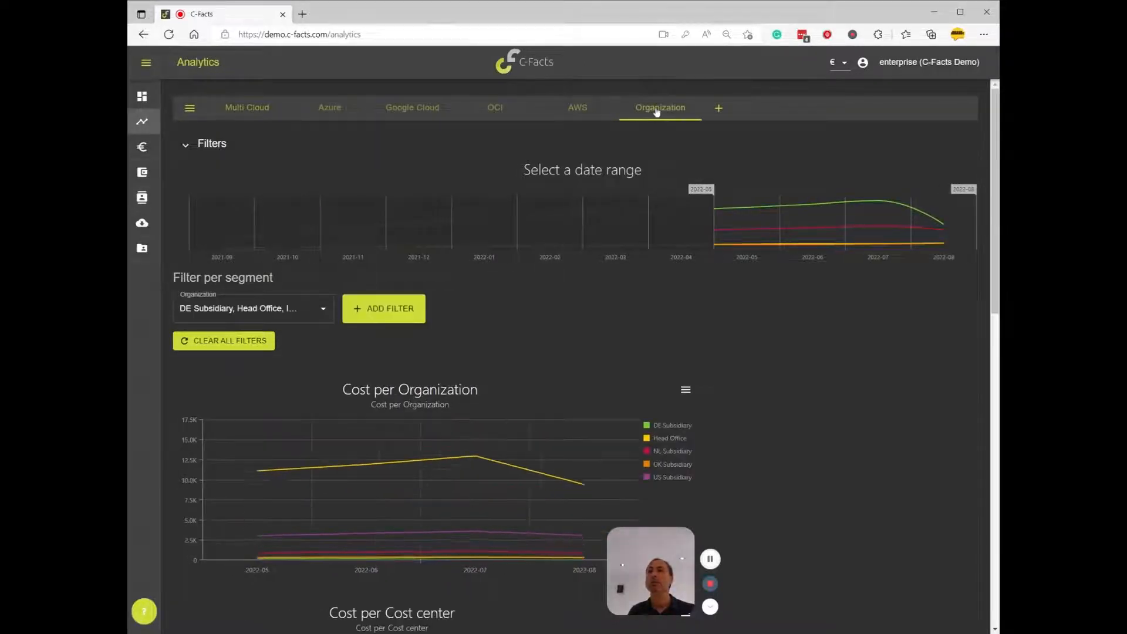
{"action": "scroll", "coordinate": [824, 409], "scroll_direction": "down", "scroll_amount": 1}
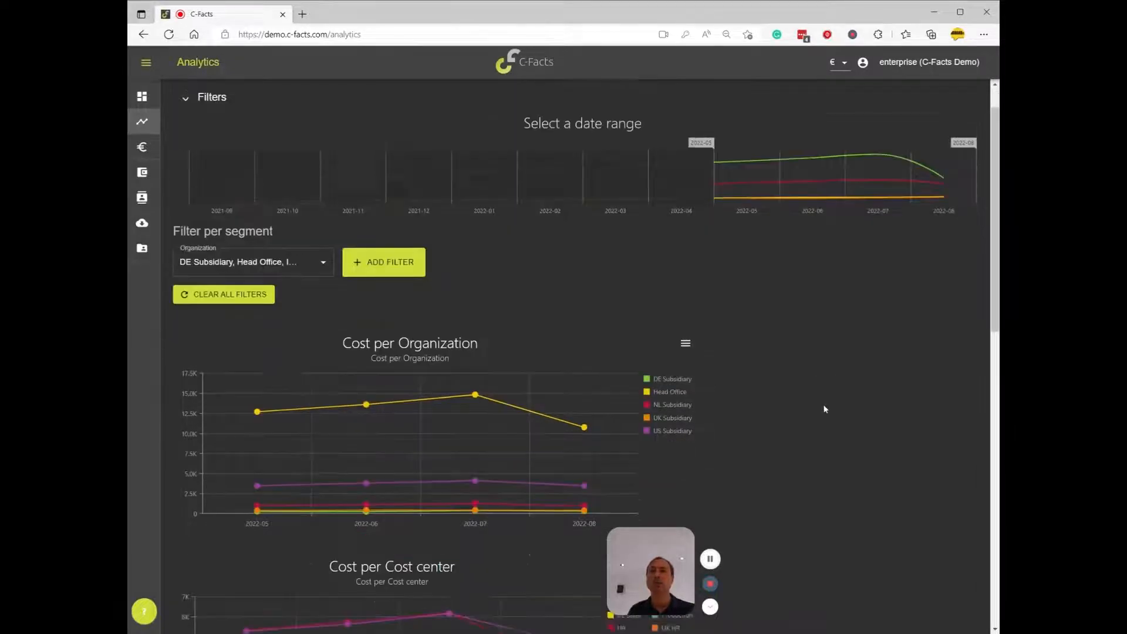
{"action": "scroll", "coordinate": [784, 397], "scroll_direction": "down", "scroll_amount": 3}
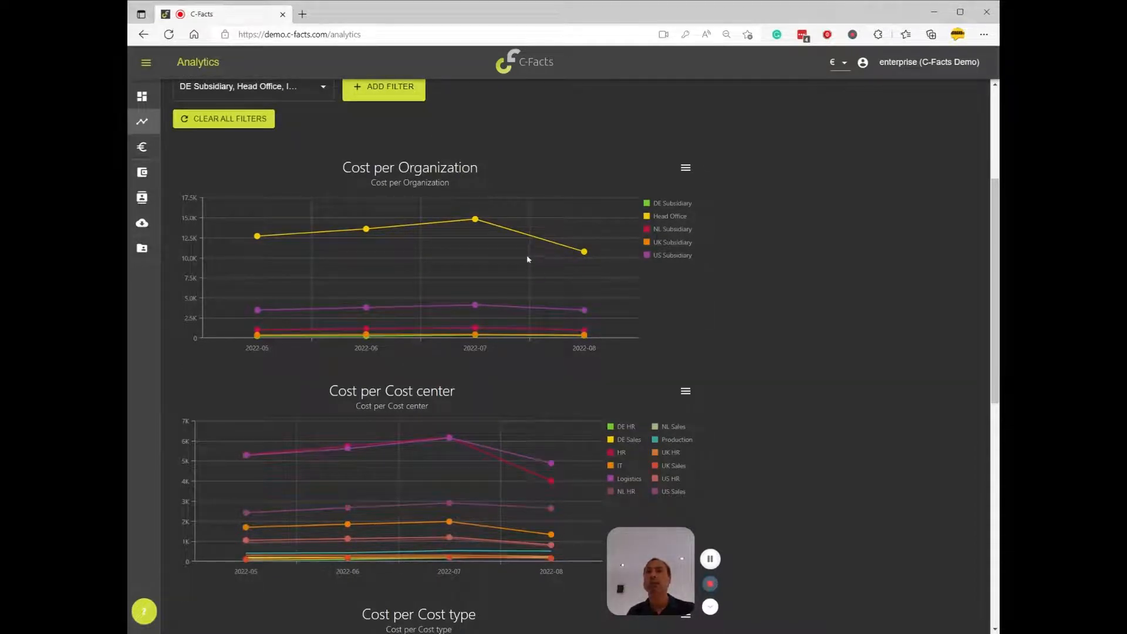
Filter the organization cost charts to Head Office and its Logistics cost center, and review the cost type and service charts
{"action": "left_click", "coordinate": [520, 236]}
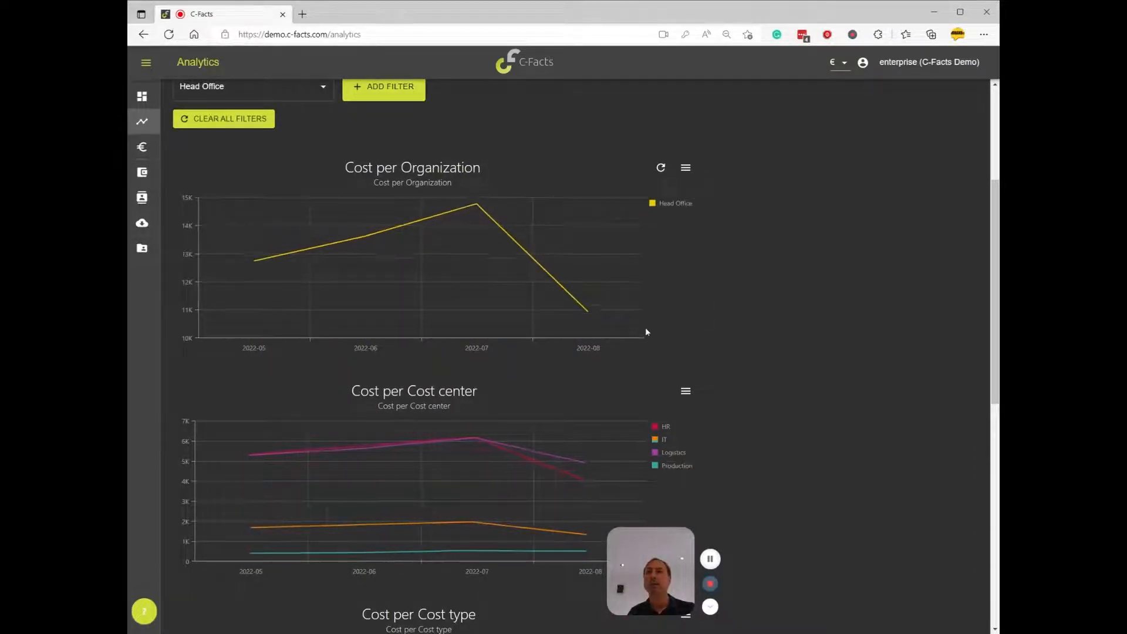
{"action": "scroll", "coordinate": [730, 361], "scroll_direction": "down", "scroll_amount": 2}
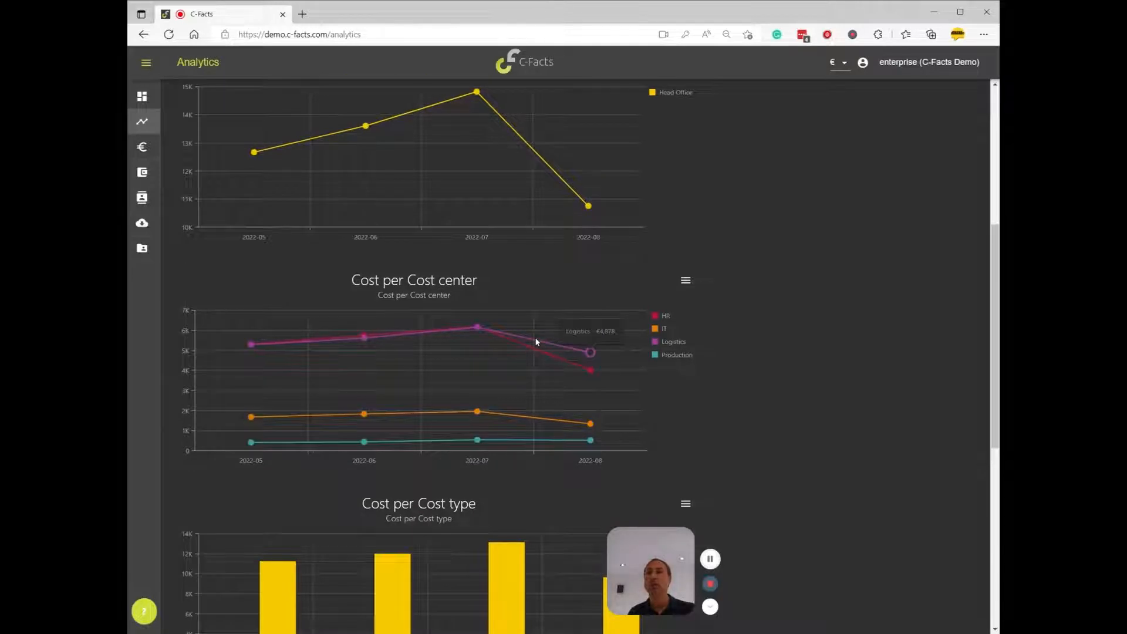
{"action": "left_click", "coordinate": [535, 338]}
{"action": "scroll", "coordinate": [723, 384], "scroll_direction": "down", "scroll_amount": 8}
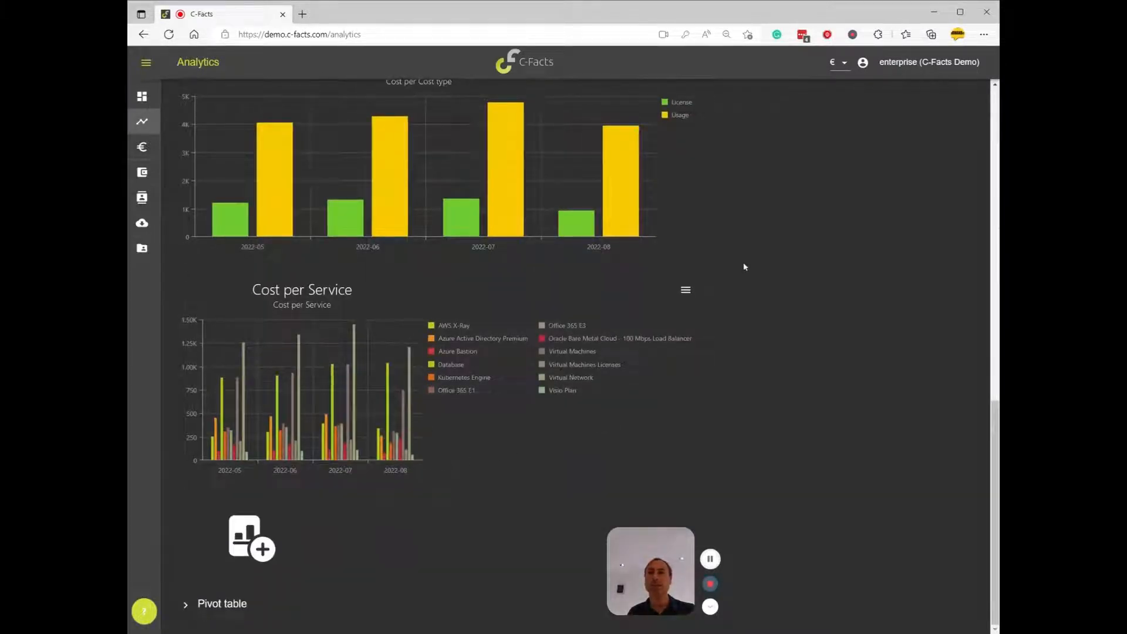
{"action": "scroll", "coordinate": [703, 322], "scroll_direction": "up", "scroll_amount": 12}
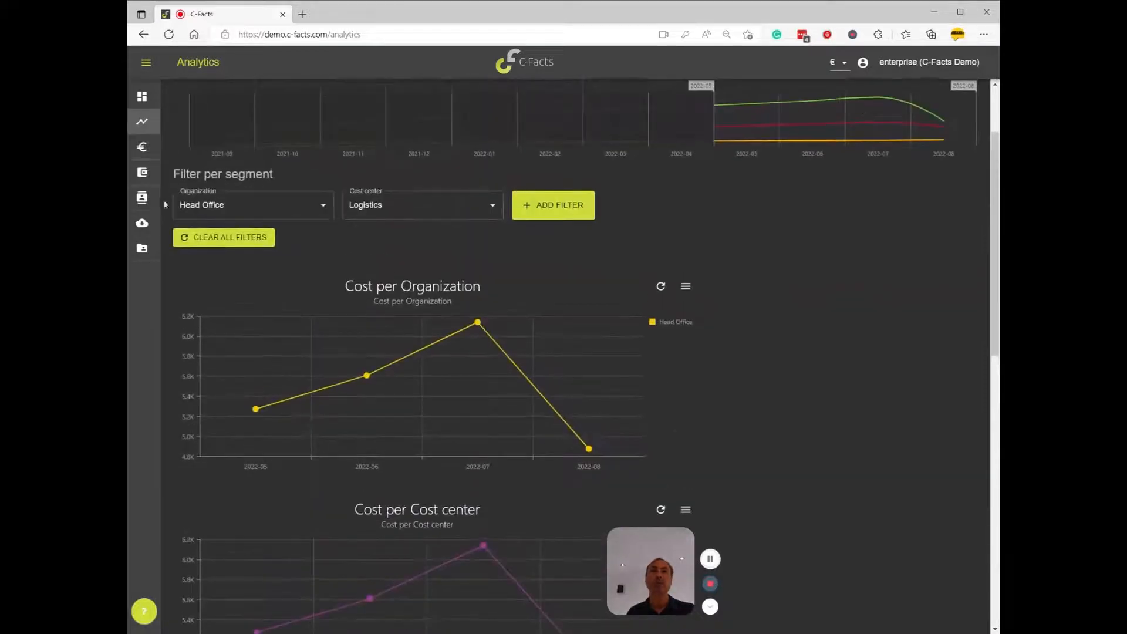
Add a new organizational unit of type My organization named IE Subsidiary with reference IE
{"action": "left_click", "coordinate": [145, 201]}
{"action": "left_click", "coordinate": [614, 106]}
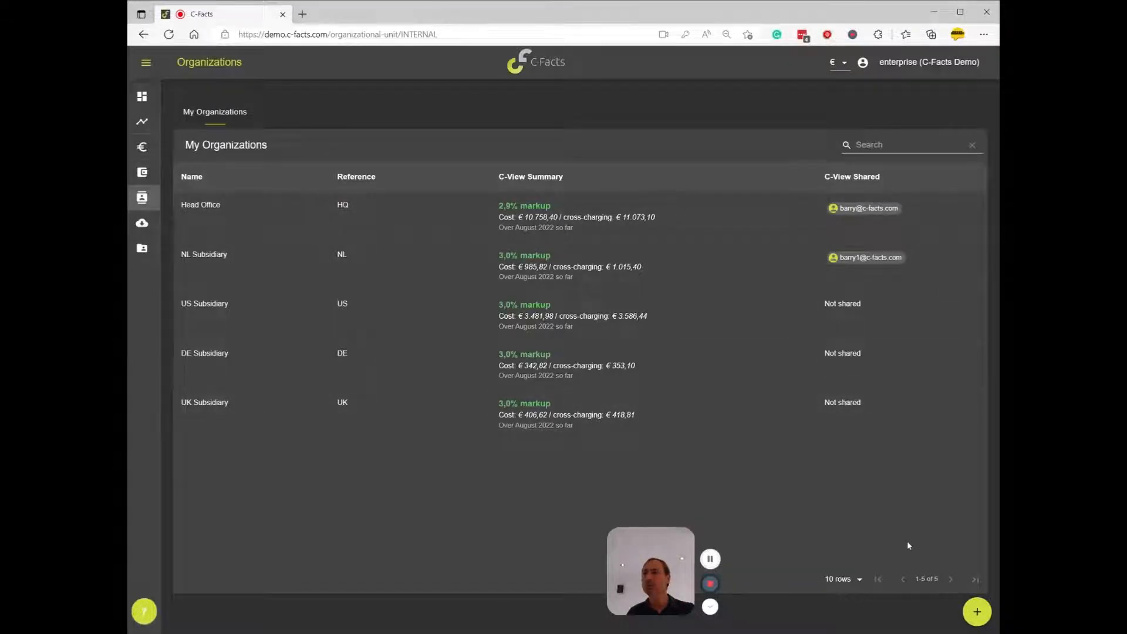
{"action": "left_click", "coordinate": [977, 614]}
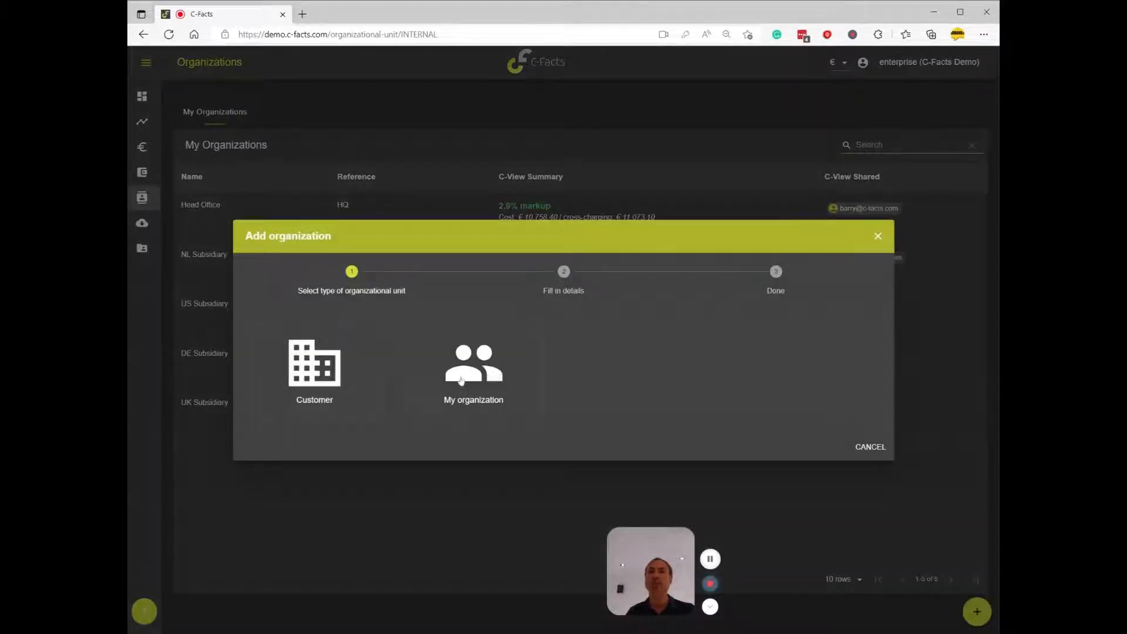
{"action": "left_click", "coordinate": [462, 379]}
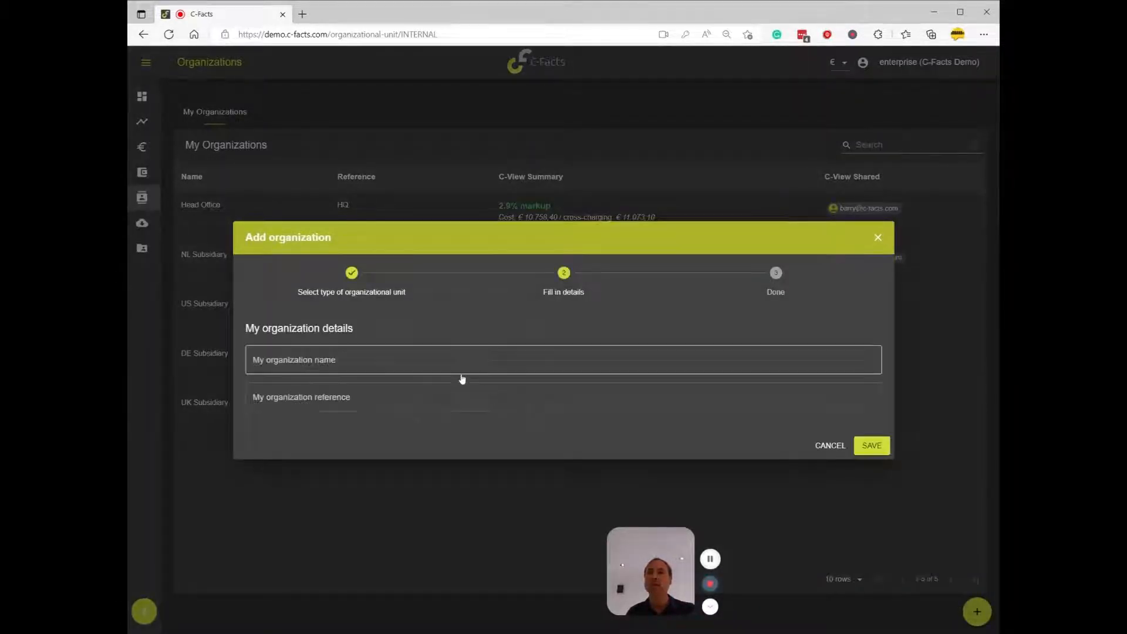
{"action": "left_click", "coordinate": [462, 360]}
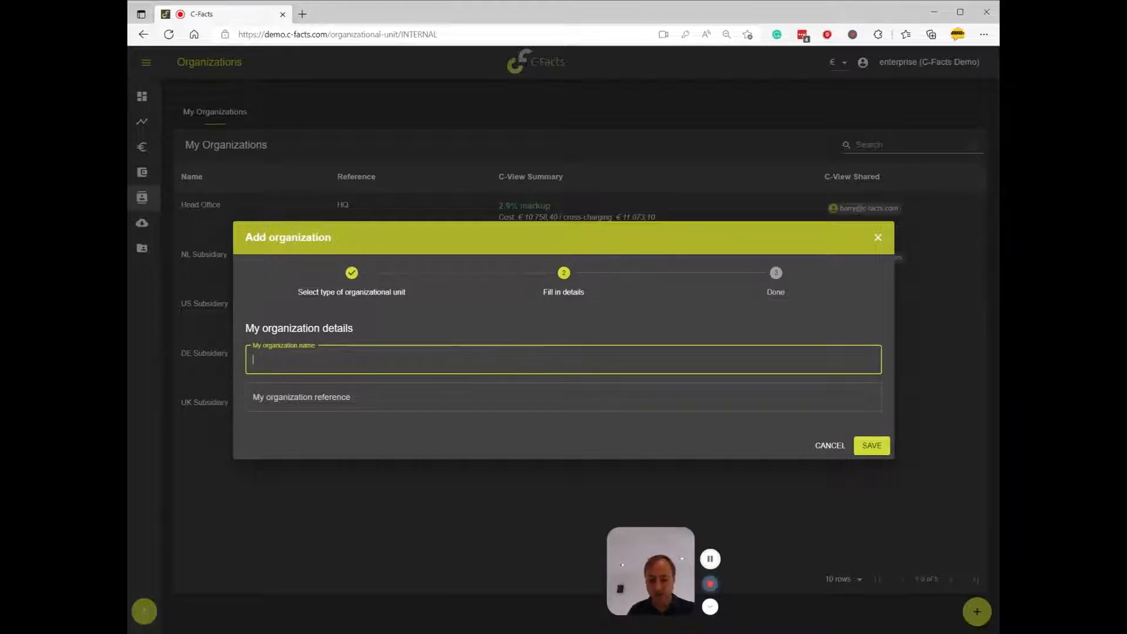
{"action": "type", "text": "IE"}
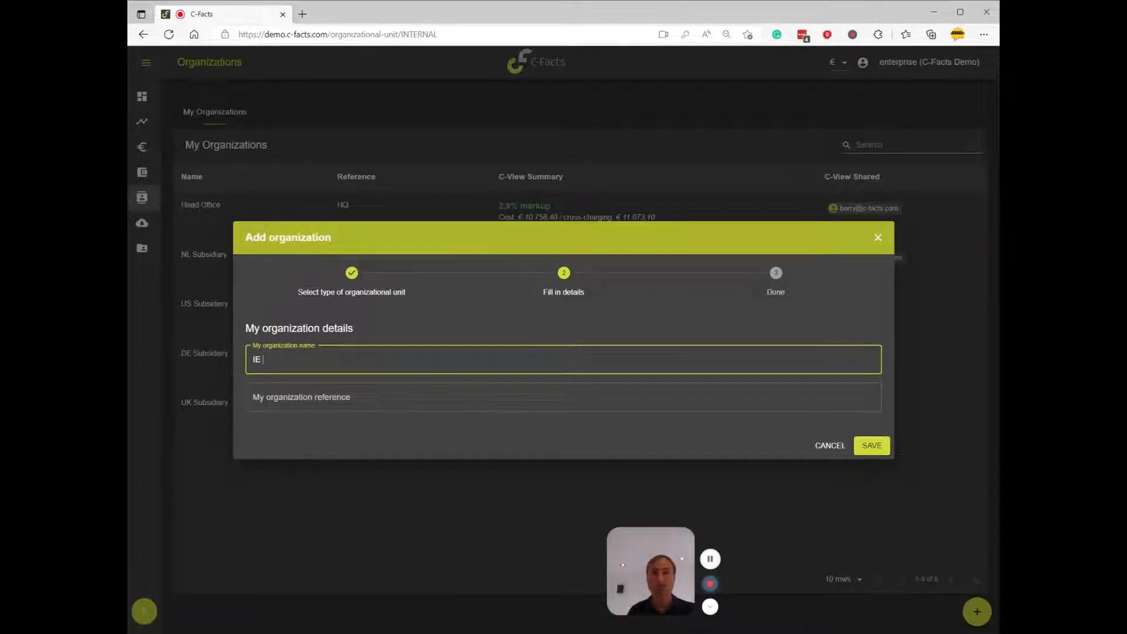
{"action": "type", "text": " Sub"}
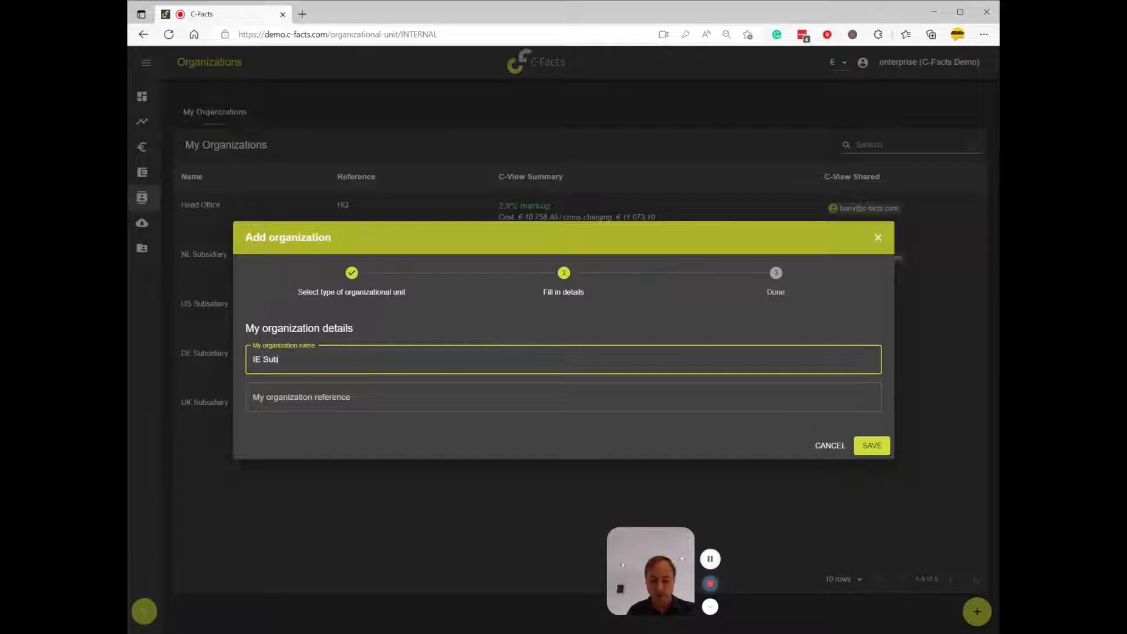
{"action": "type", "text": "sid"}
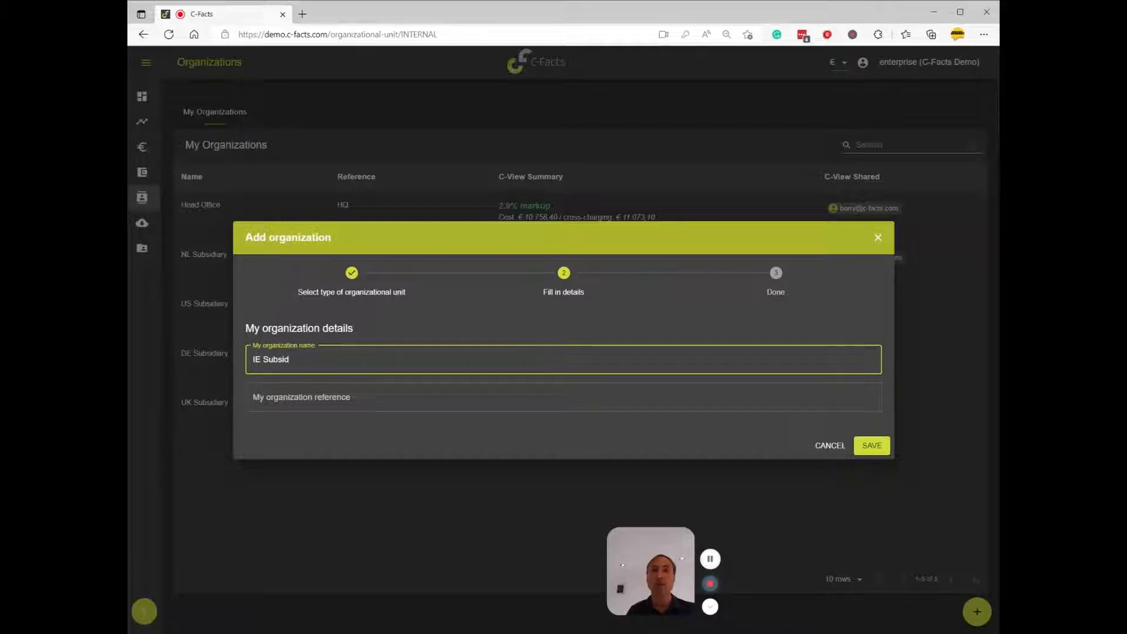
{"action": "type", "text": "iary"}
{"action": "key", "text": "Tab"}
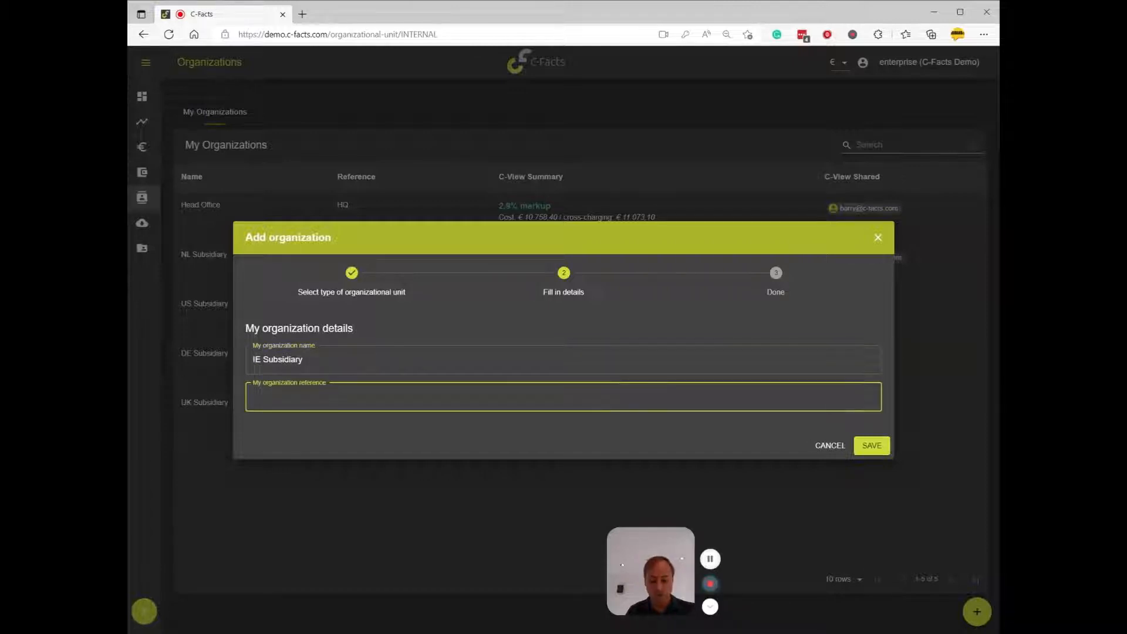
{"action": "type", "text": "IE"}
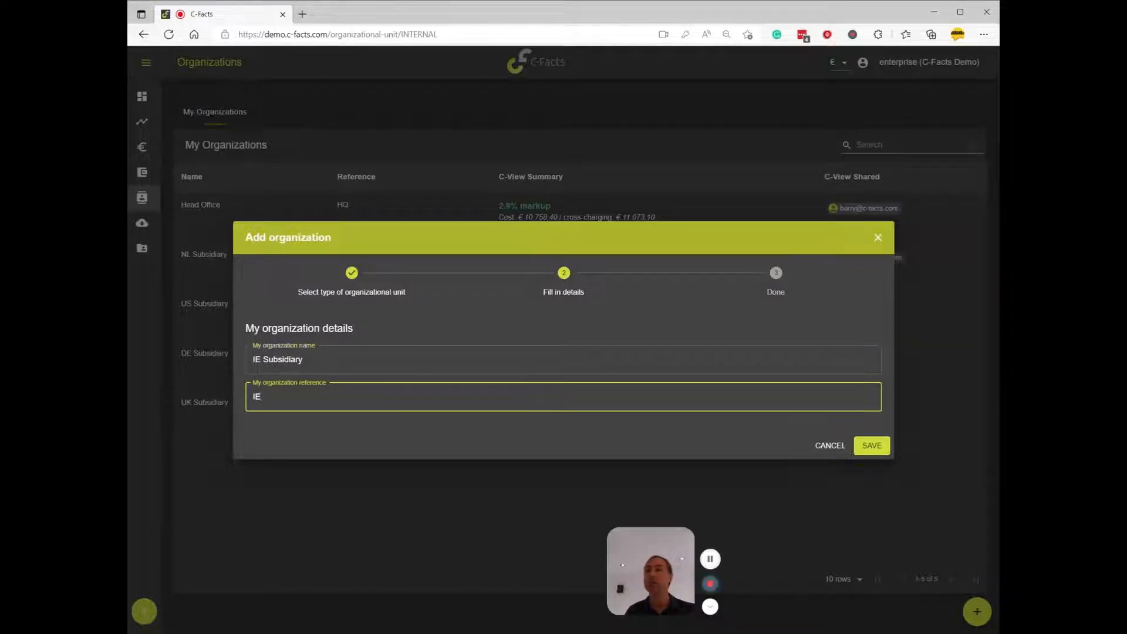
{"action": "left_click", "coordinate": [873, 445]}
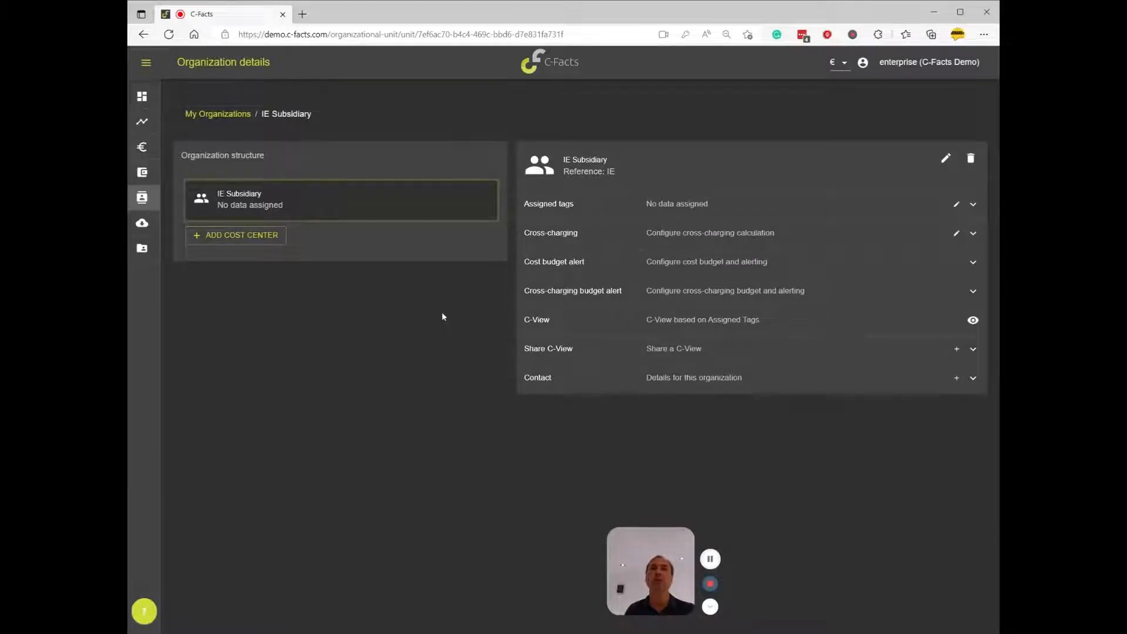
Add a Department cost center named IE HR with reference HR to the IE Subsidiary organization
{"action": "left_click", "coordinate": [229, 241]}
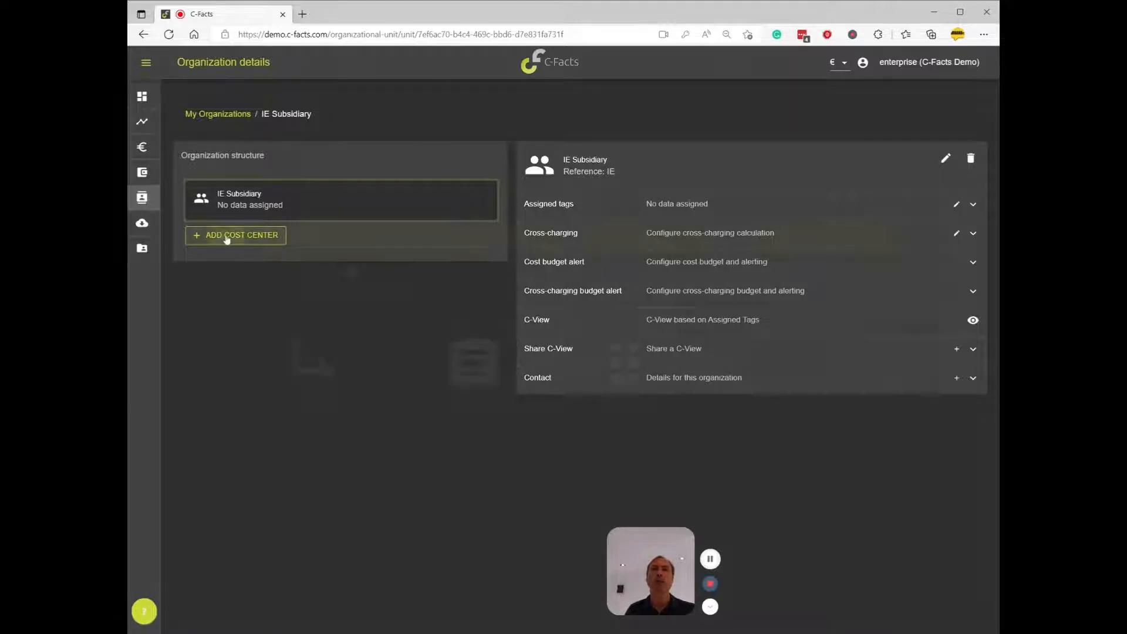
{"action": "left_click", "coordinate": [300, 383]}
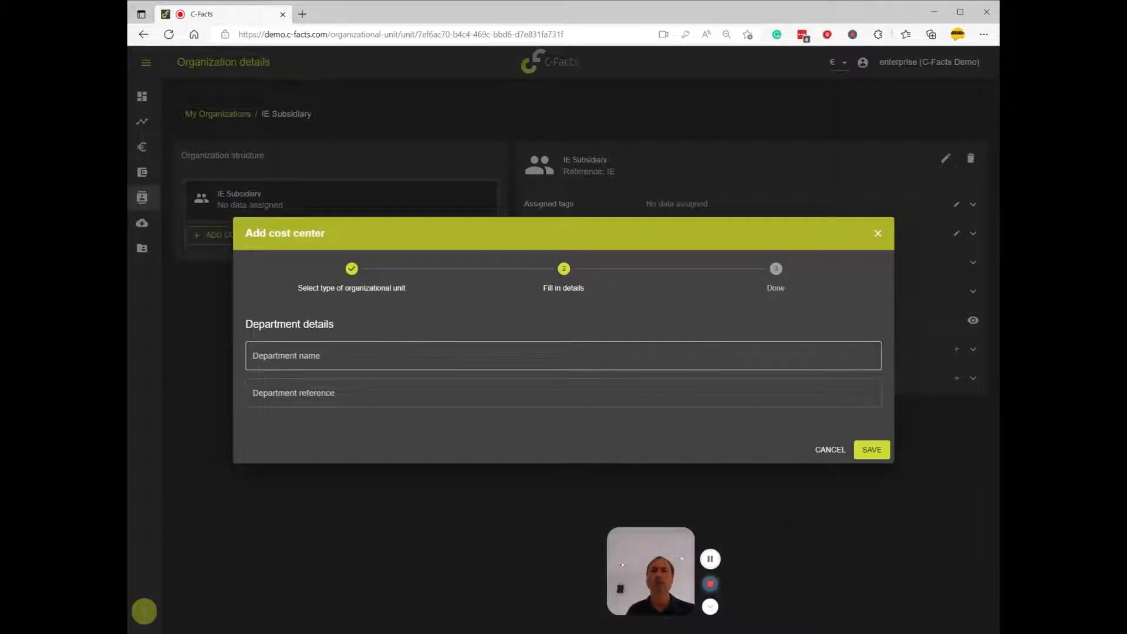
{"action": "type", "text": "IE HER"}
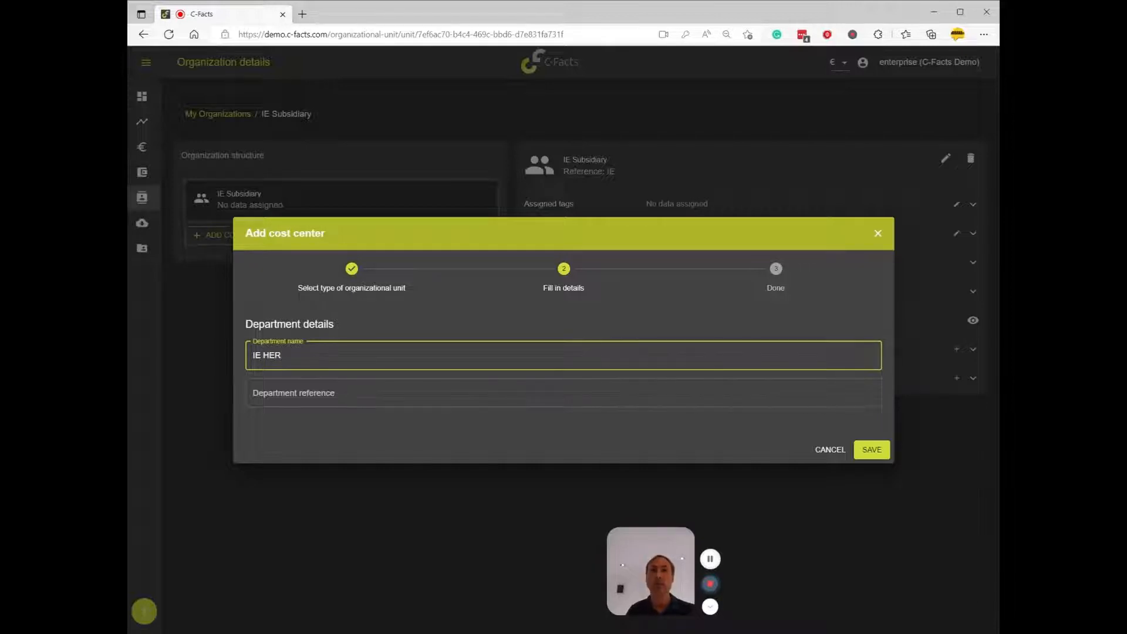
{"action": "key", "text": "Delete"}
{"action": "key", "text": "Tab"}
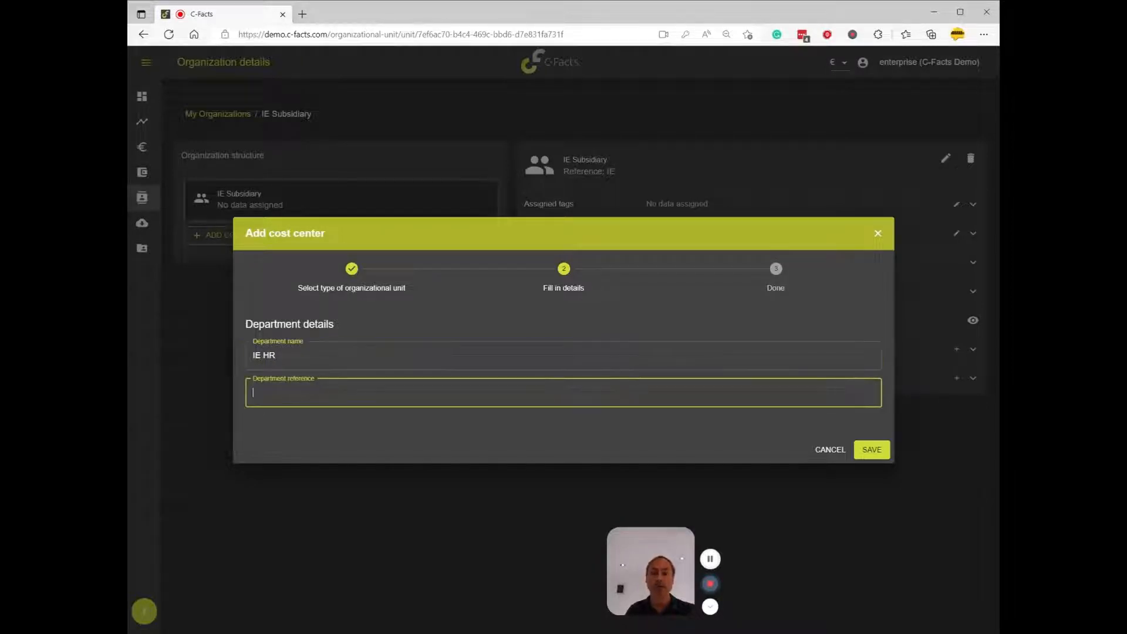
{"action": "type", "text": "HR"}
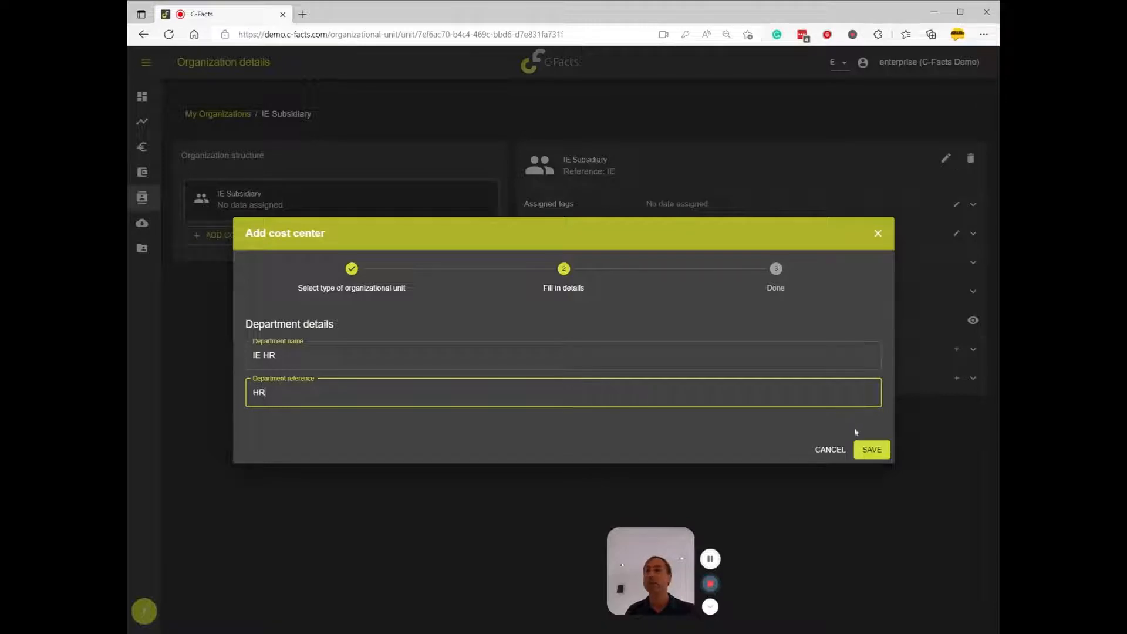
{"action": "left_click", "coordinate": [871, 450]}
Add a second Department cost center named IE Sales with reference Sales to IE Subsidiary
{"action": "left_click", "coordinate": [219, 281]}
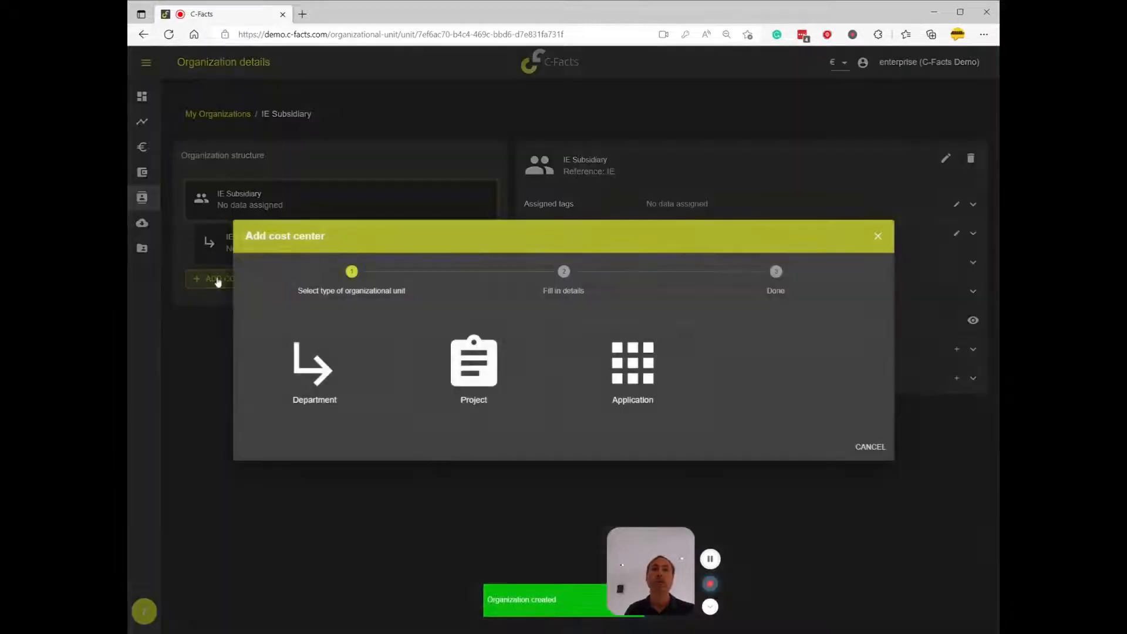
{"action": "left_click", "coordinate": [304, 374]}
{"action": "left_click", "coordinate": [306, 356]}
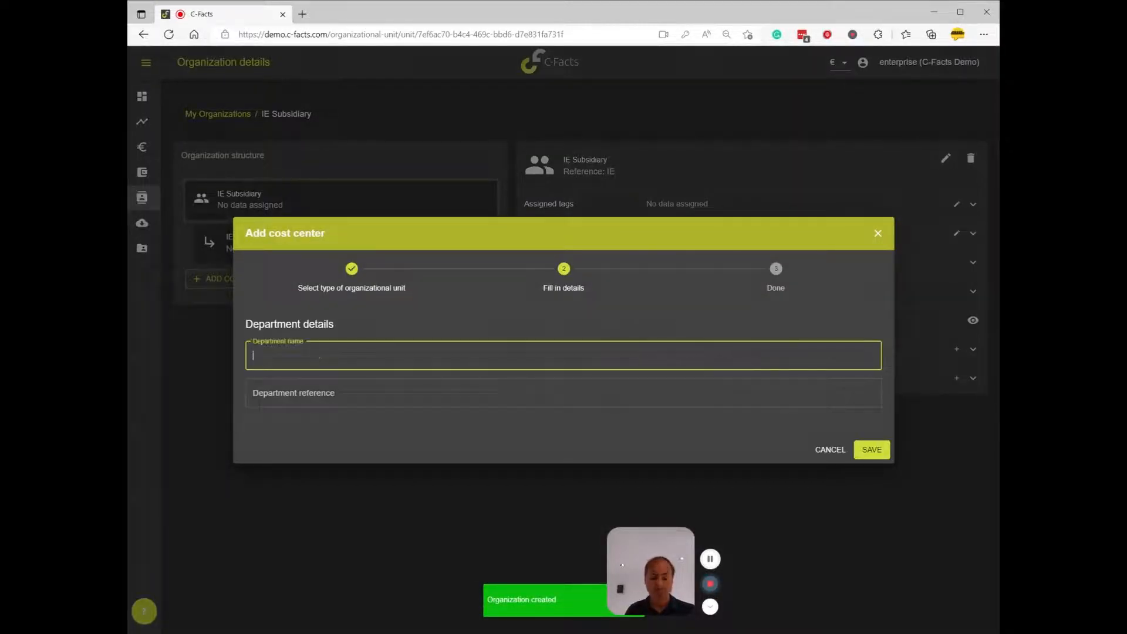
{"action": "type", "text": "IE Sales"}
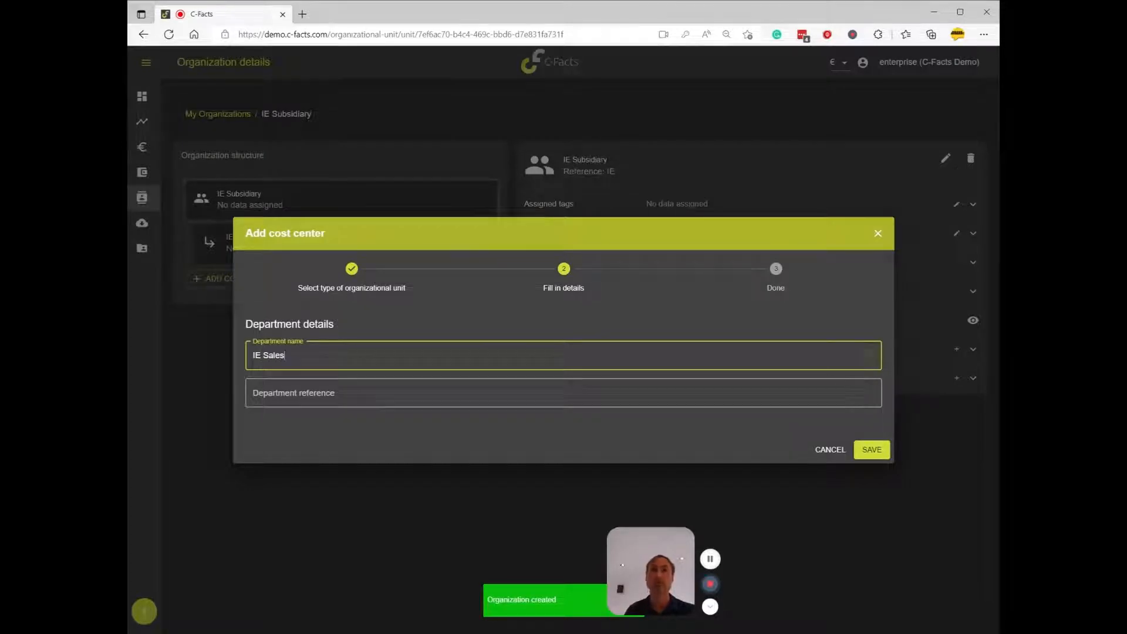
{"action": "left_click", "coordinate": [304, 393]}
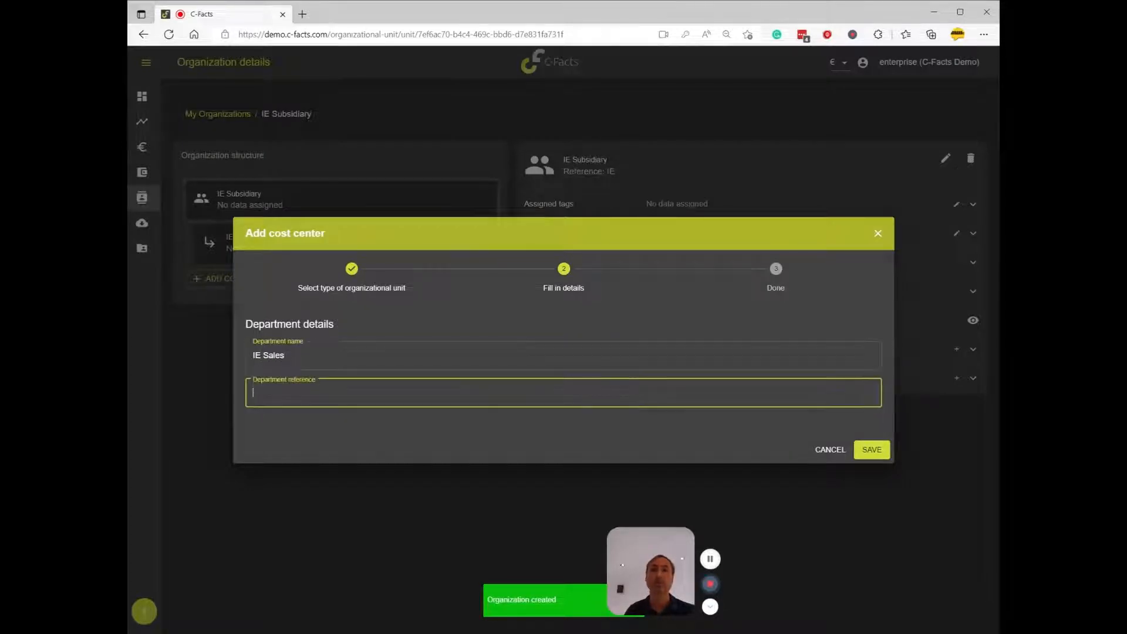
{"action": "type", "text": "Sales"}
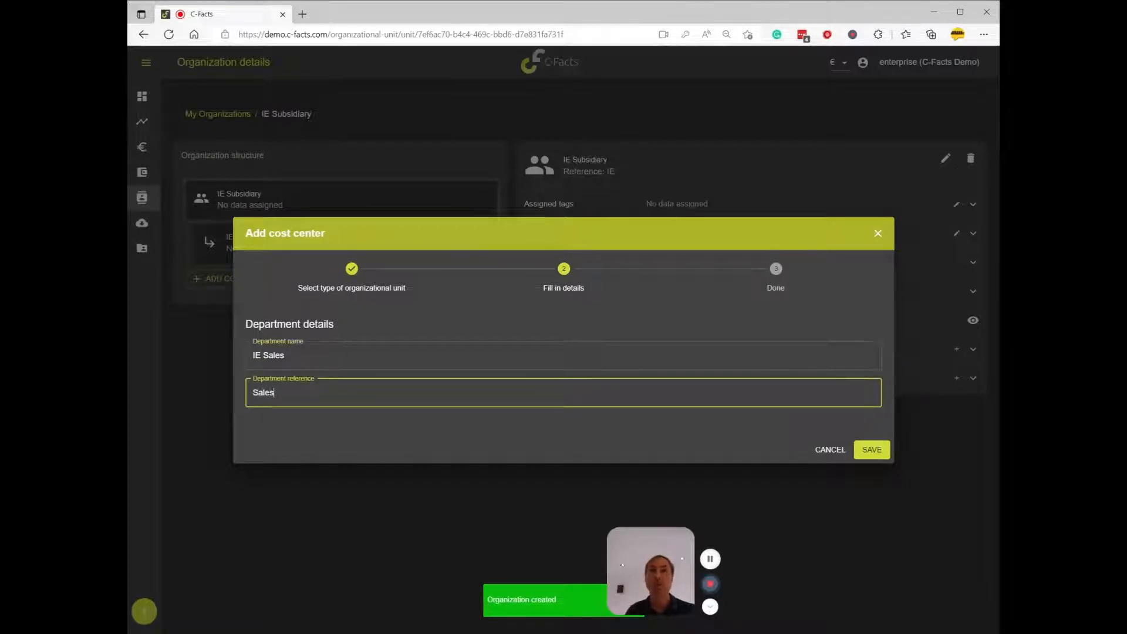
{"action": "left_click", "coordinate": [871, 449]}
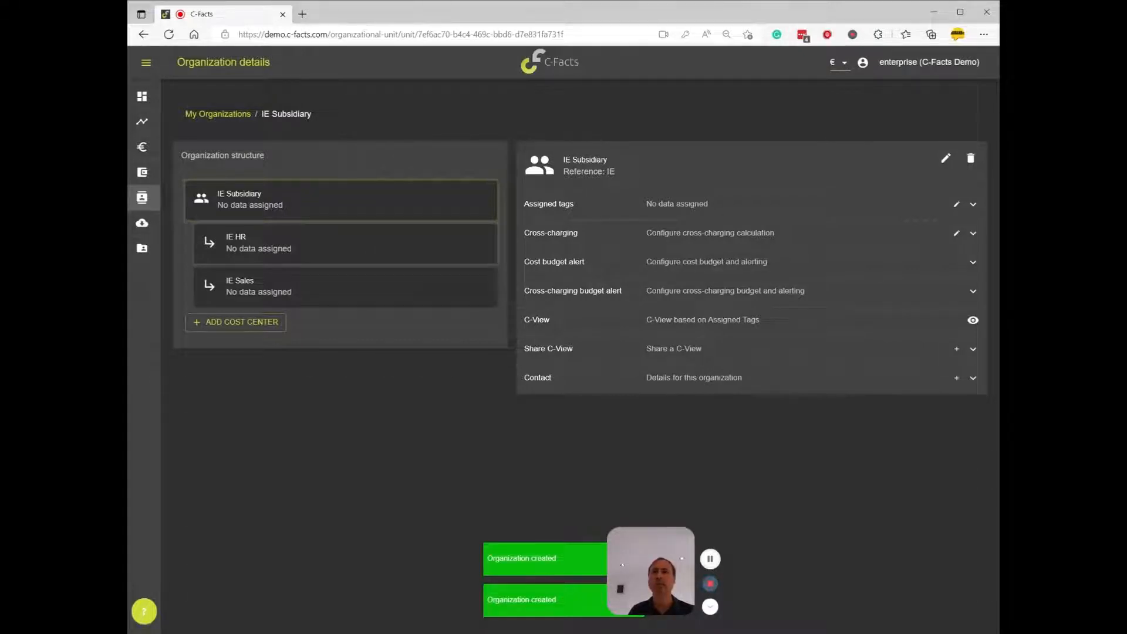
Assign the available AWS tag Correct under Cloud Allstars-west-us to the IE HR cost center with a weight of 50%
{"action": "left_click", "coordinate": [369, 248]}
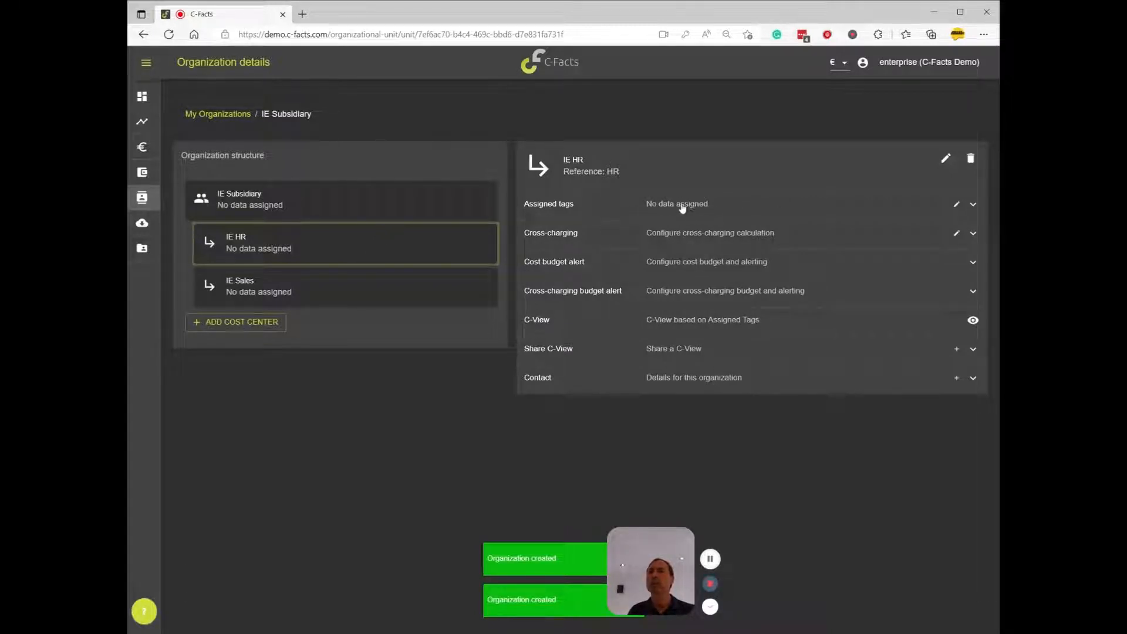
{"action": "left_click", "coordinate": [956, 205]}
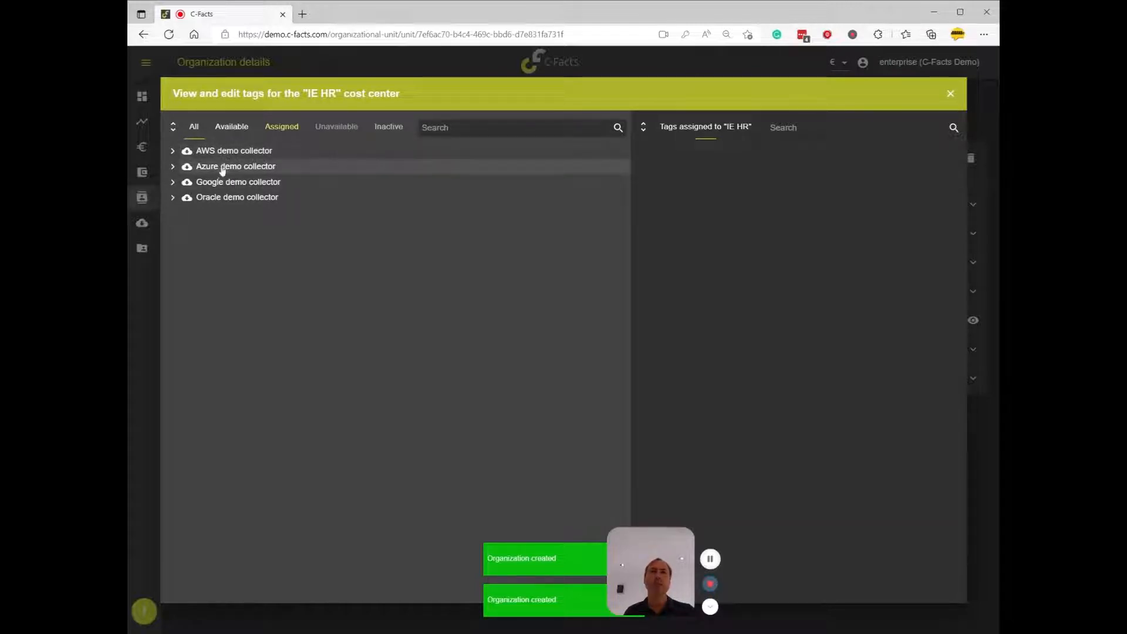
{"action": "left_click", "coordinate": [226, 127]}
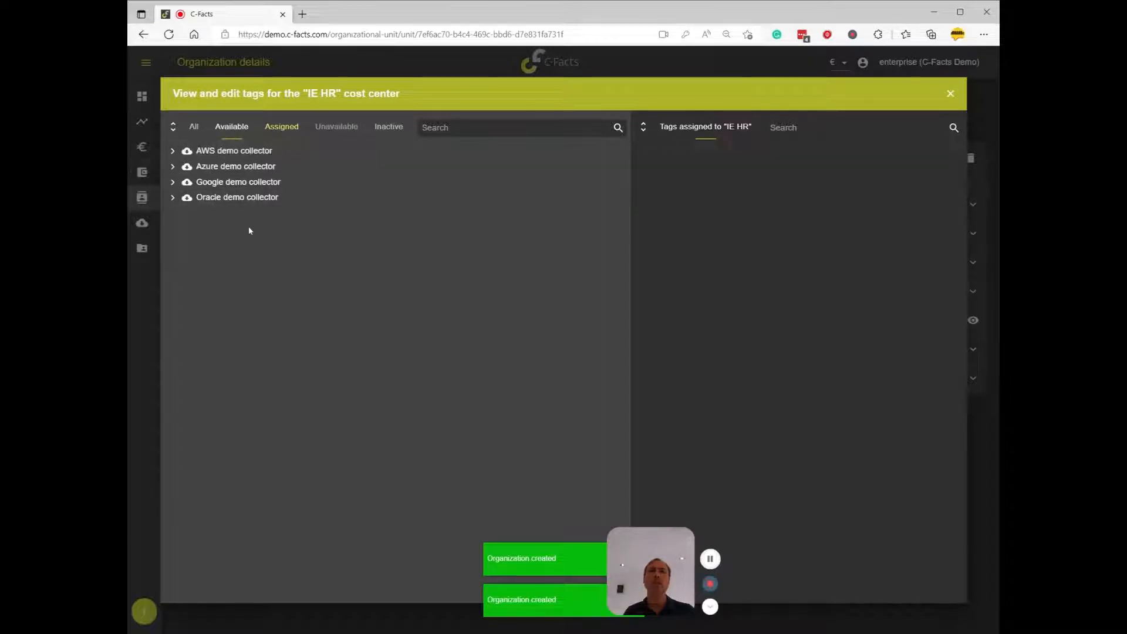
{"action": "left_click", "coordinate": [173, 152]}
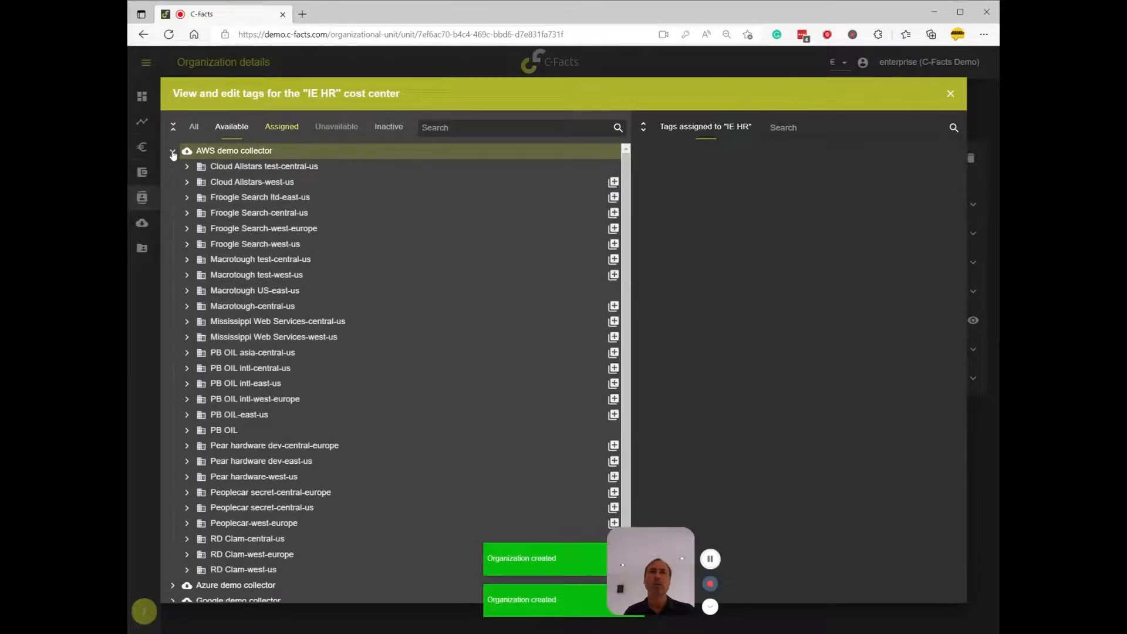
{"action": "left_click", "coordinate": [187, 183]}
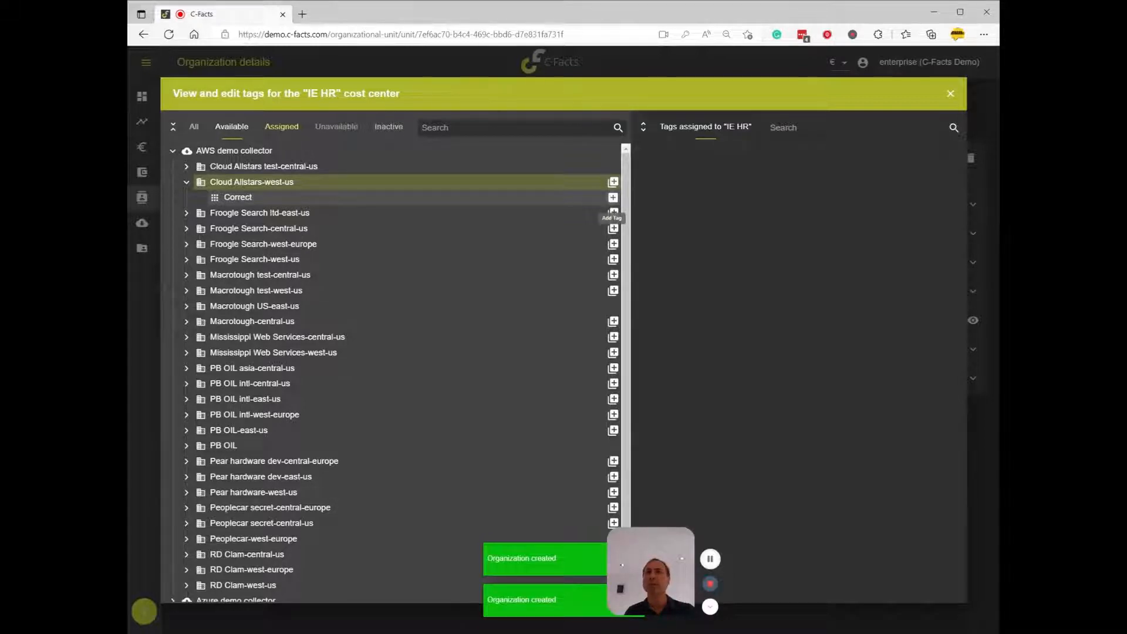
{"action": "left_click", "coordinate": [612, 197]}
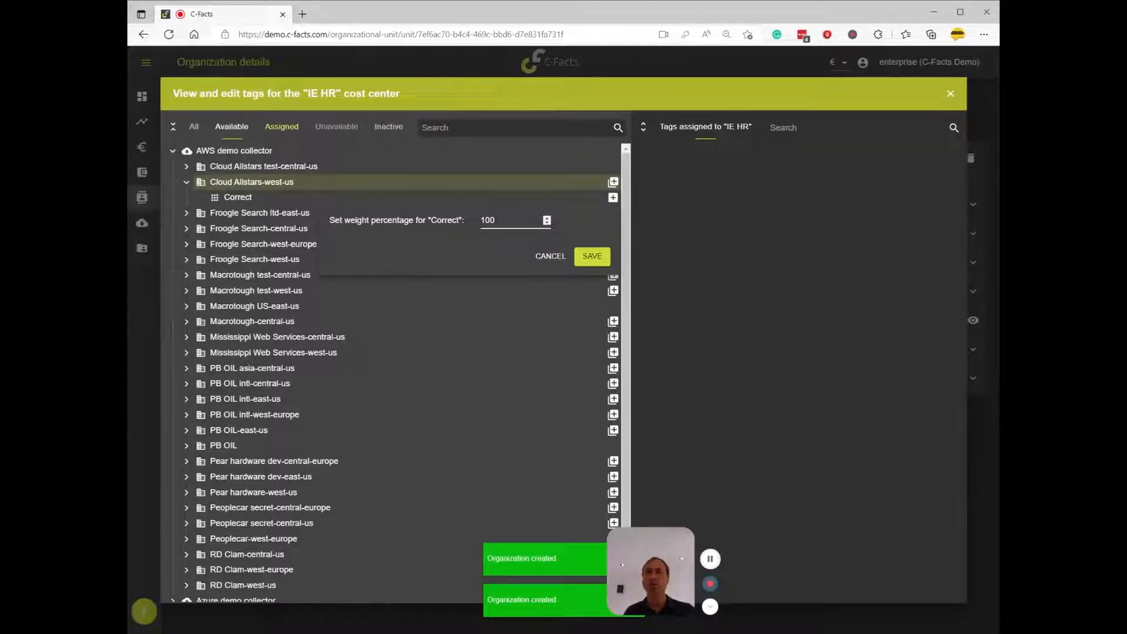
{"action": "double_click", "coordinate": [487, 220]}
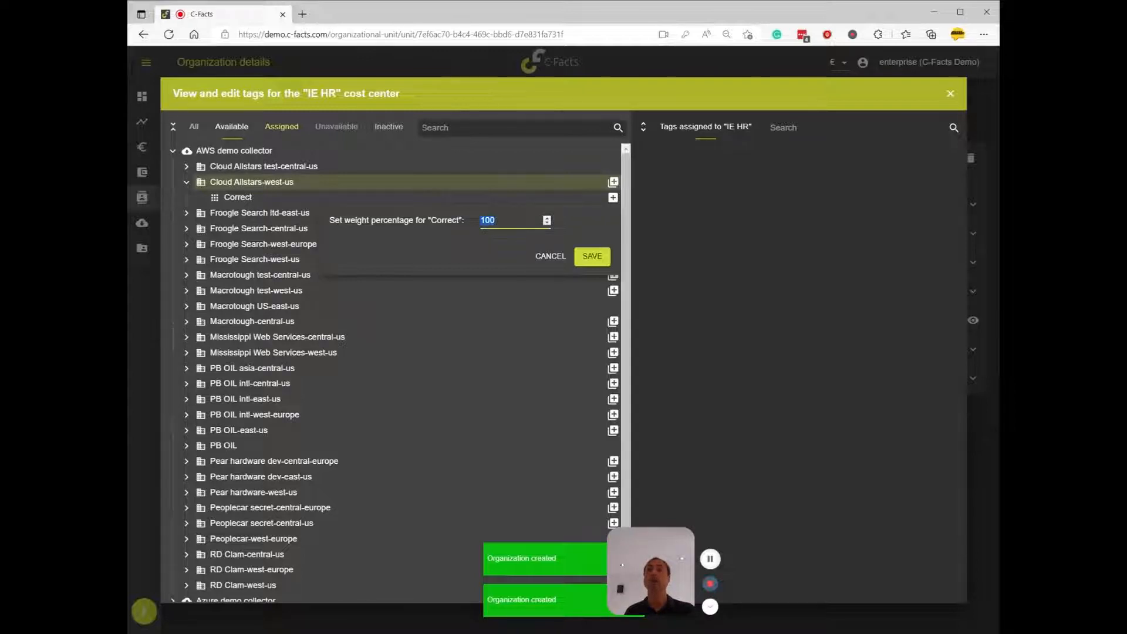
{"action": "type", "text": "50"}
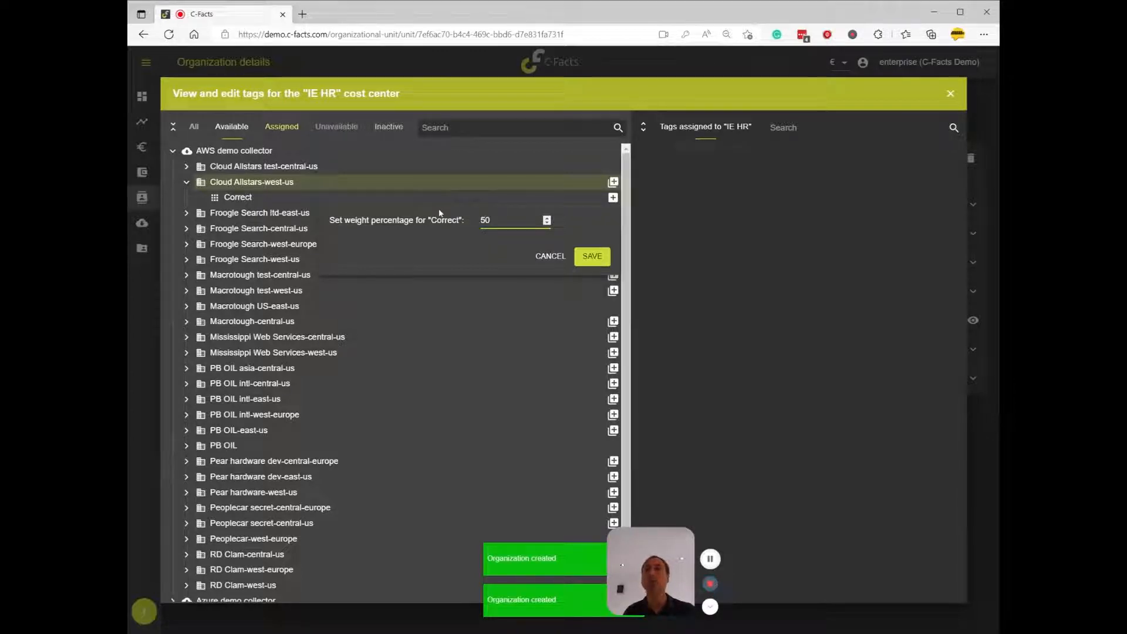
{"action": "left_click", "coordinate": [593, 256]}
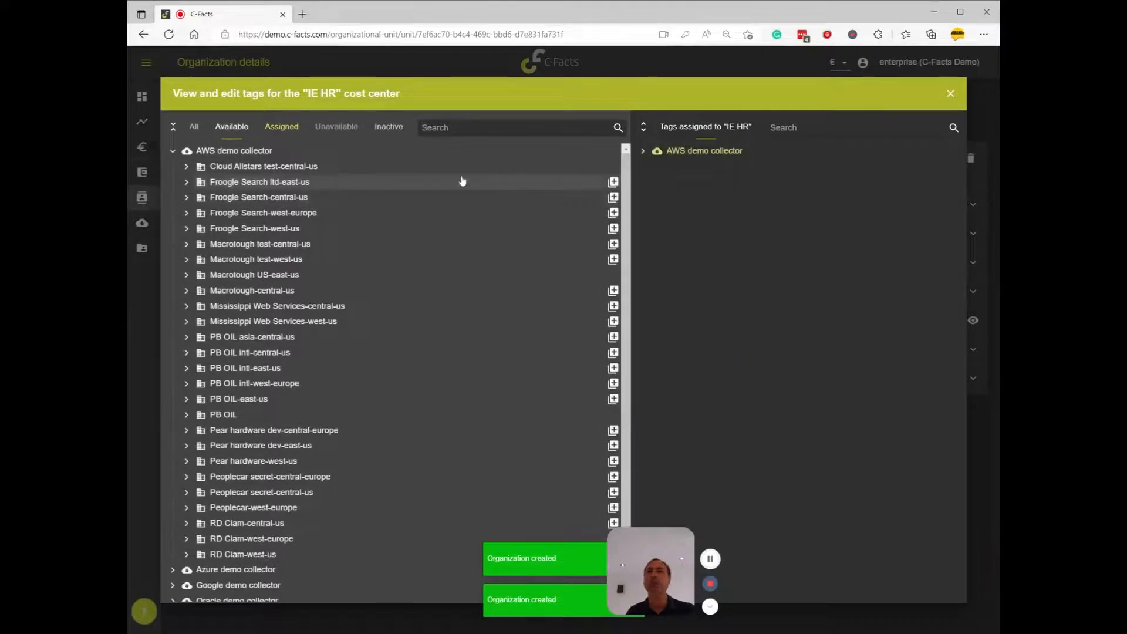
Assign the AWS tag Application server under Macrotough test-central-us to IE HR with a weight of 100%
{"action": "left_click", "coordinate": [186, 245]}
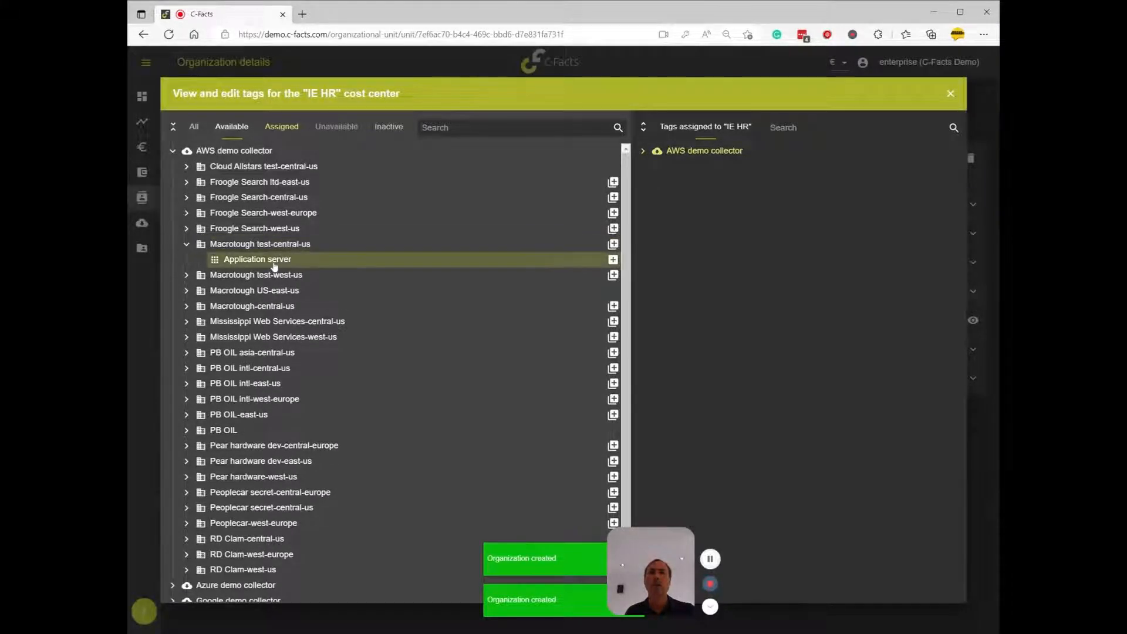
{"action": "left_click", "coordinate": [613, 260]}
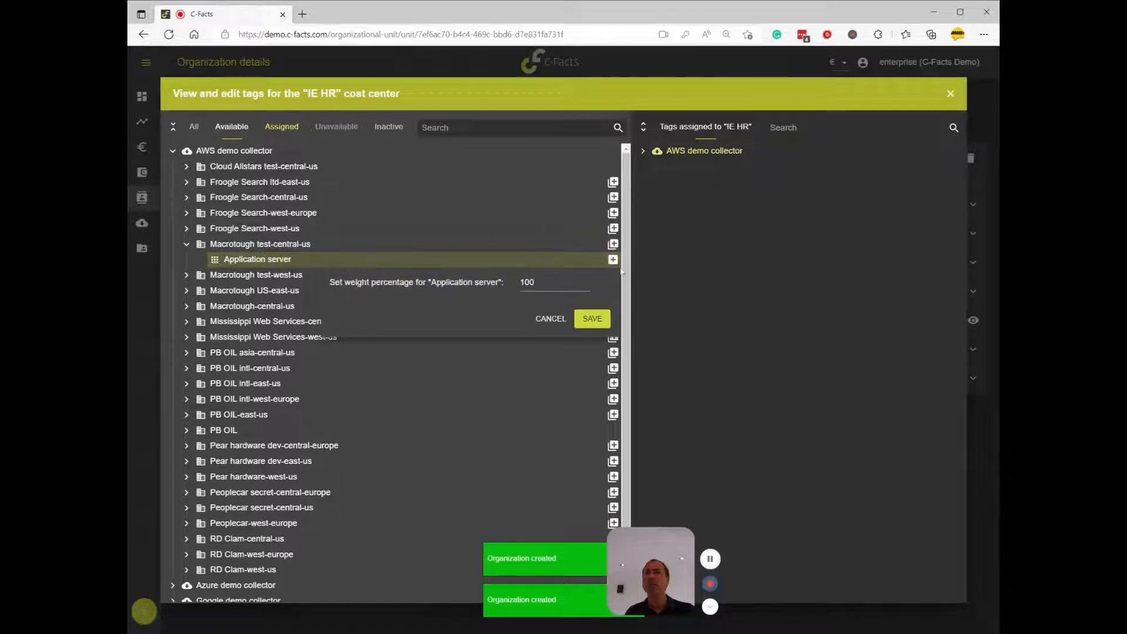
{"action": "left_click", "coordinate": [591, 318]}
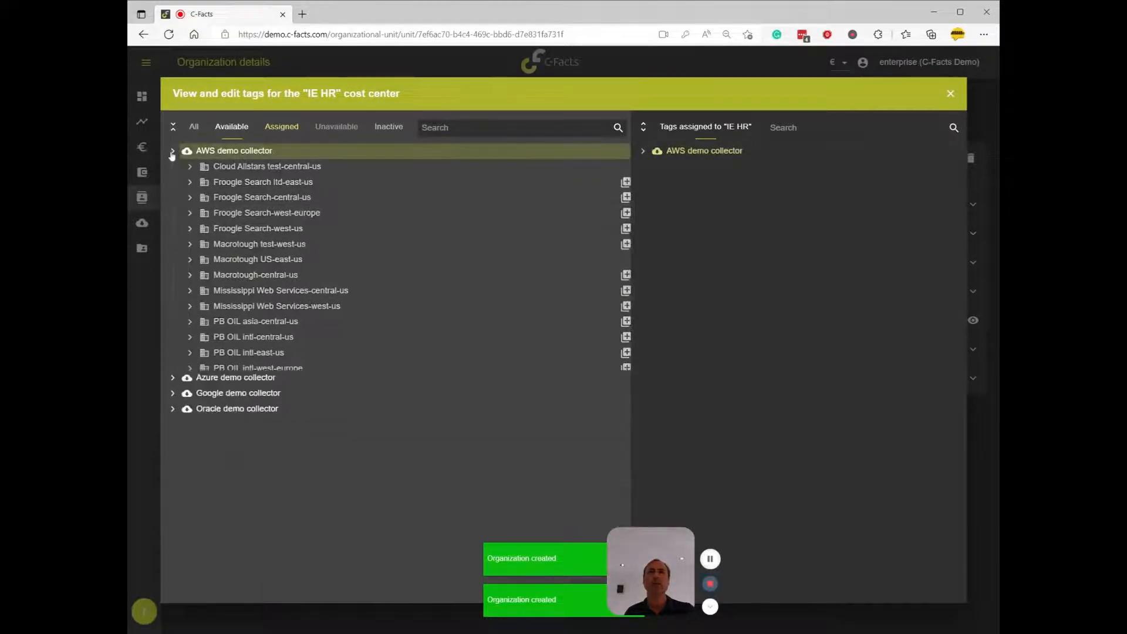
Assign the Azure tag rg-application-server-staging under Cloud Allstars to IE HR with a weight of 30%, and close the tag editor
{"action": "left_click", "coordinate": [172, 154]}
{"action": "left_click", "coordinate": [172, 168]}
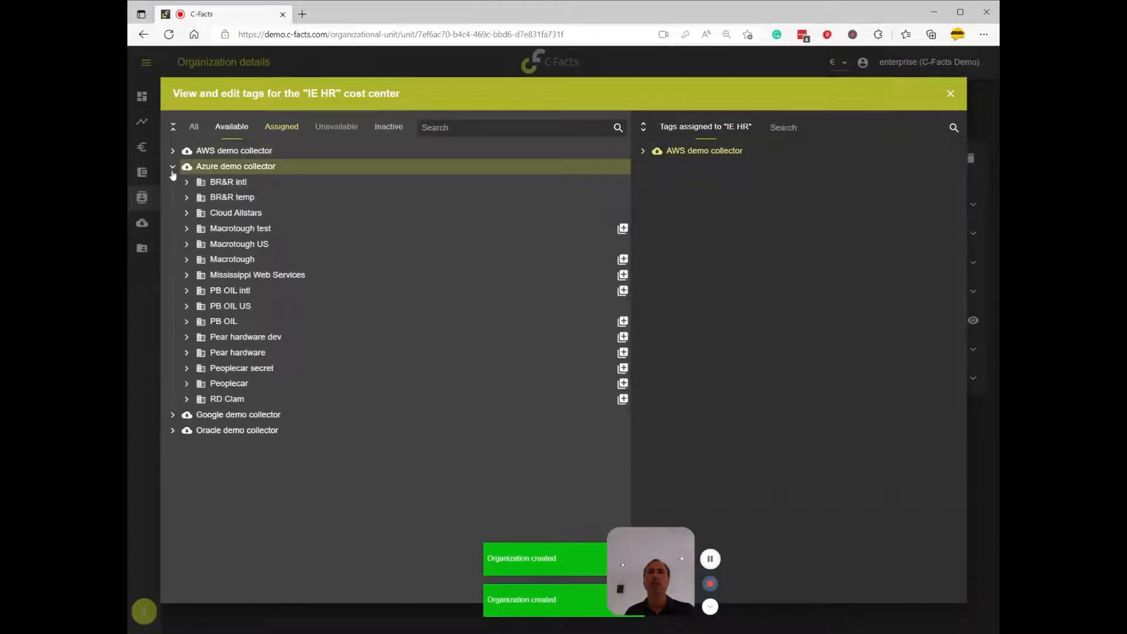
{"action": "left_click", "coordinate": [187, 214]}
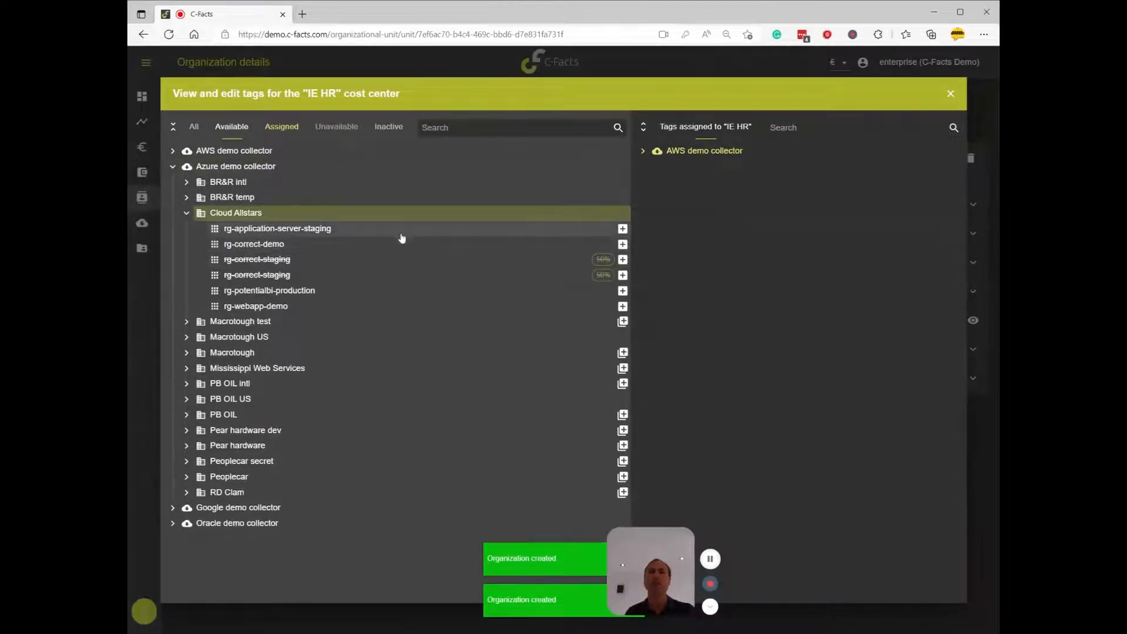
{"action": "left_click", "coordinate": [623, 229]}
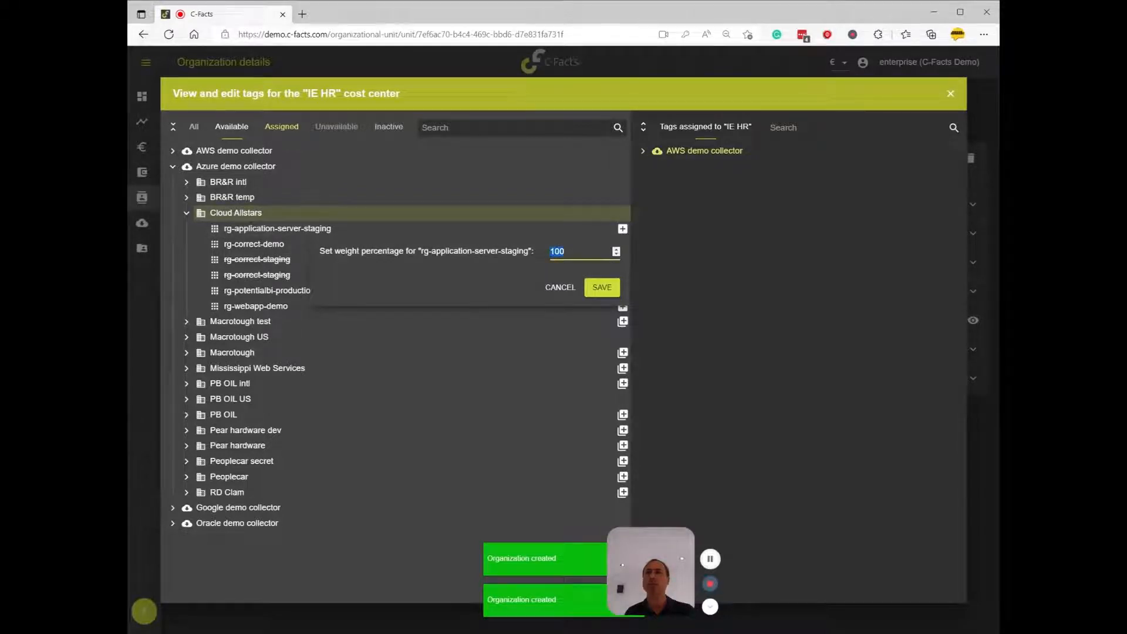
{"action": "type", "text": "30"}
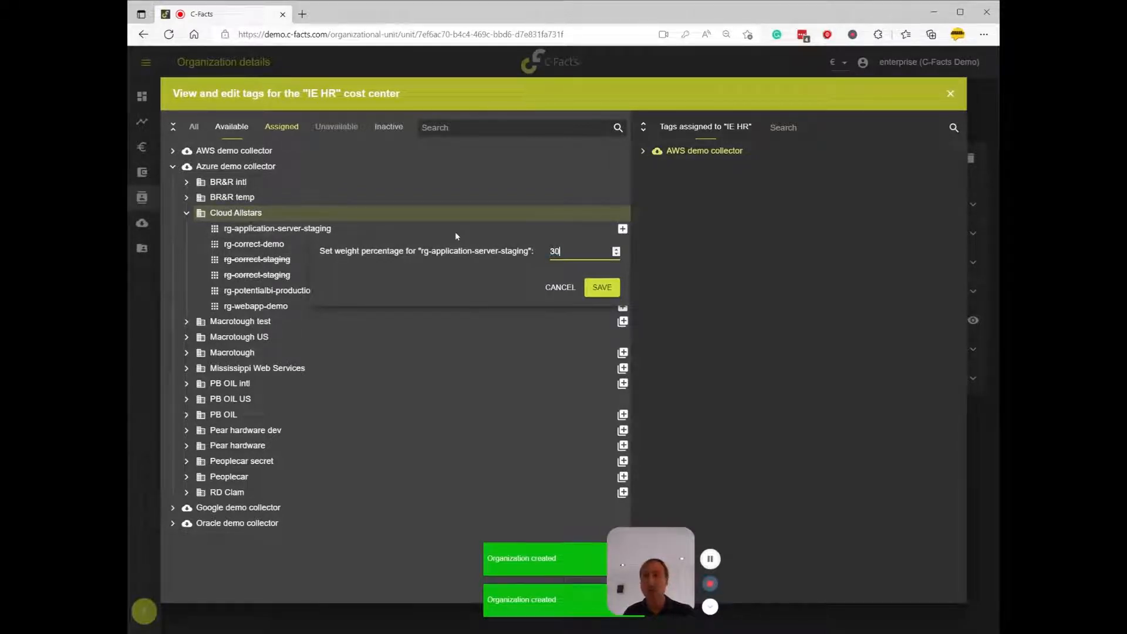
{"action": "left_click", "coordinate": [605, 288]}
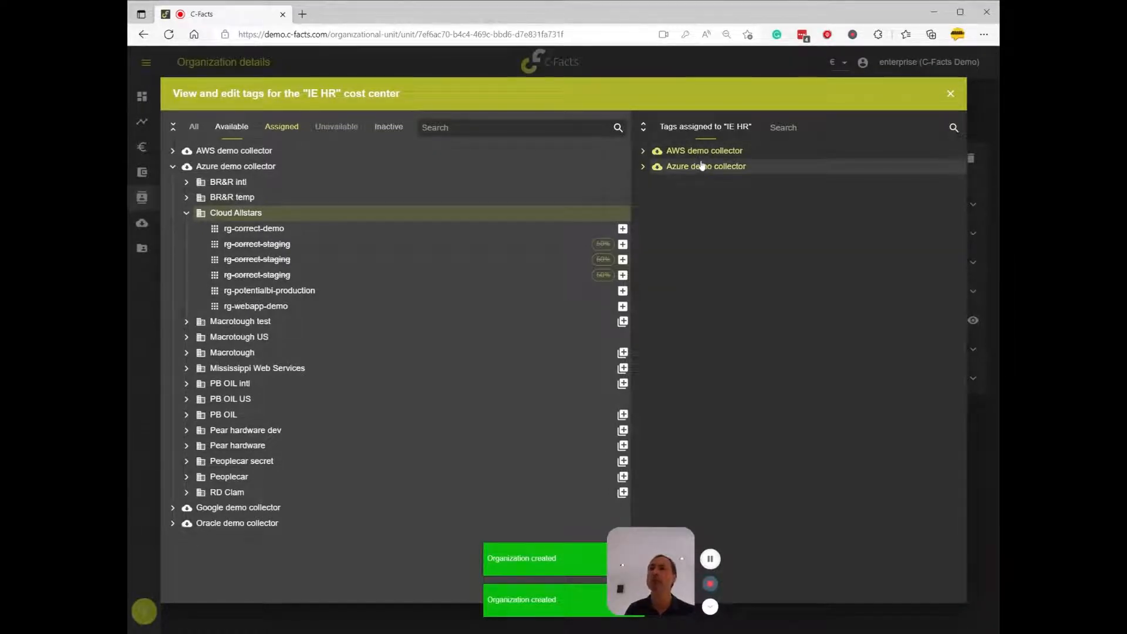
{"action": "left_click", "coordinate": [951, 96]}
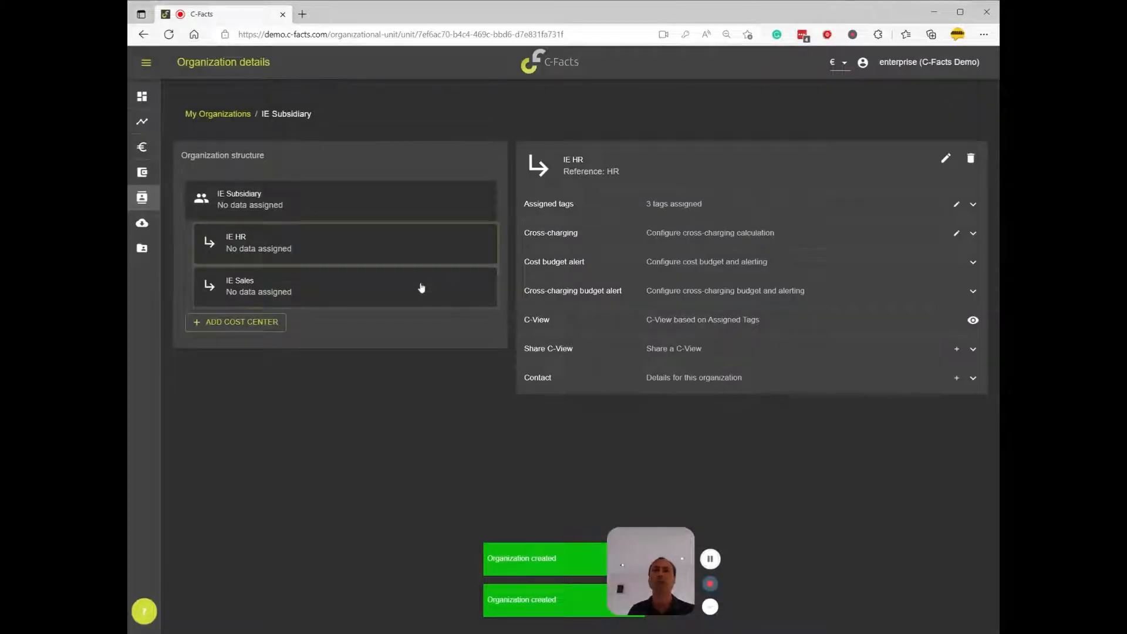
Assign the Clam tag under the second account of the Google demo collector to the IE Sales cost center with a weight of 15%
{"action": "left_click", "coordinate": [957, 205]}
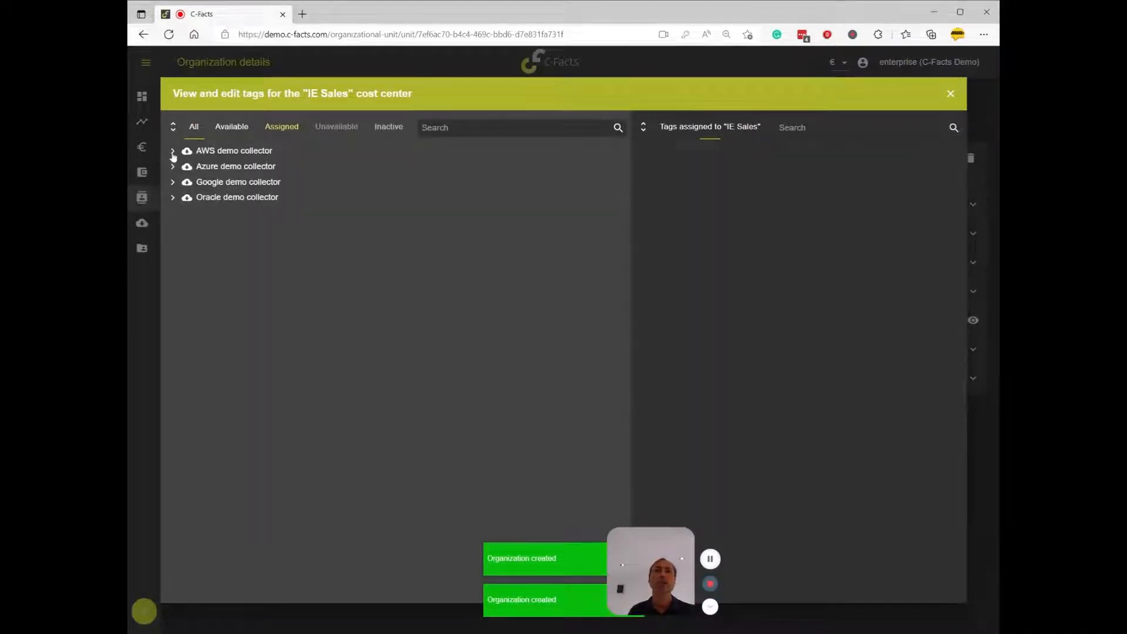
{"action": "left_click", "coordinate": [172, 183]}
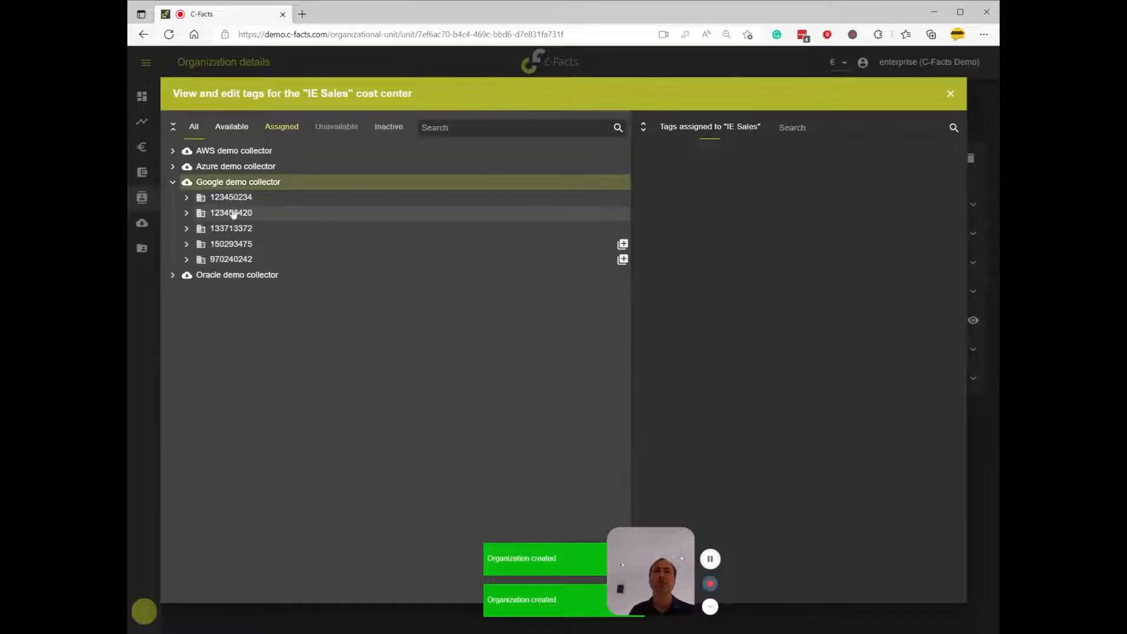
{"action": "left_click", "coordinate": [186, 212]}
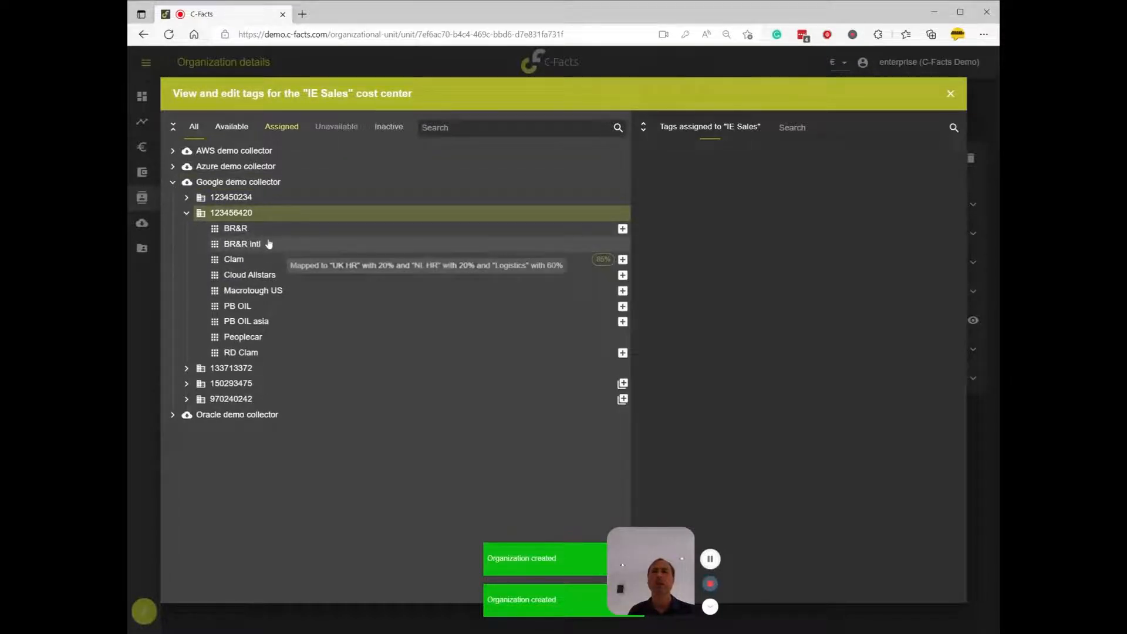
{"action": "left_click", "coordinate": [282, 259]}
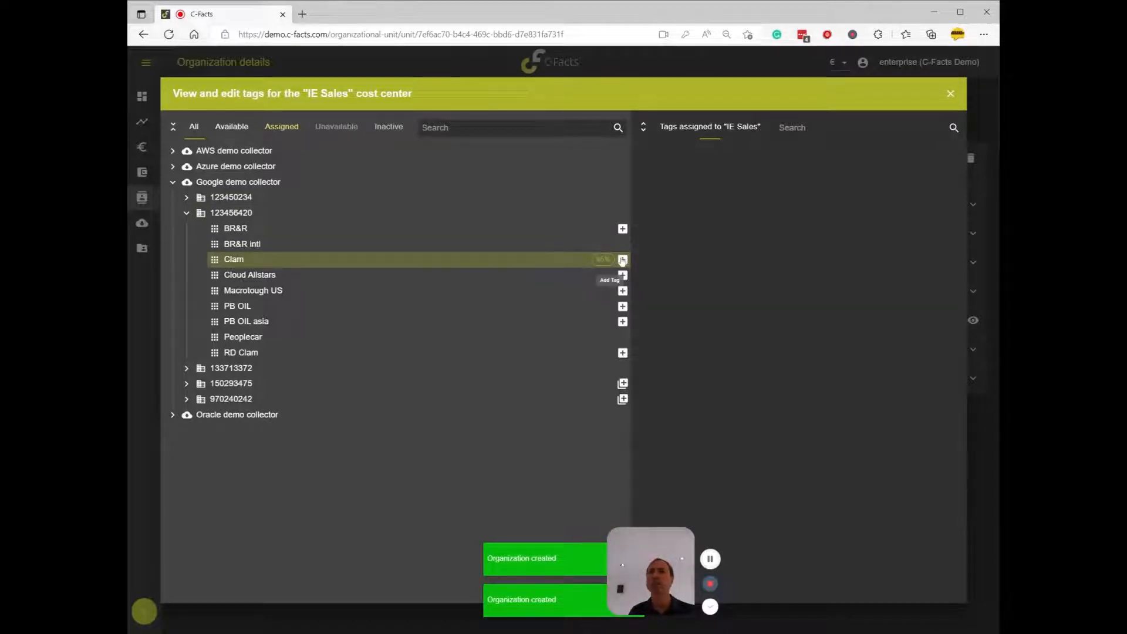
{"action": "mouse_move", "coordinate": [554, 261]}
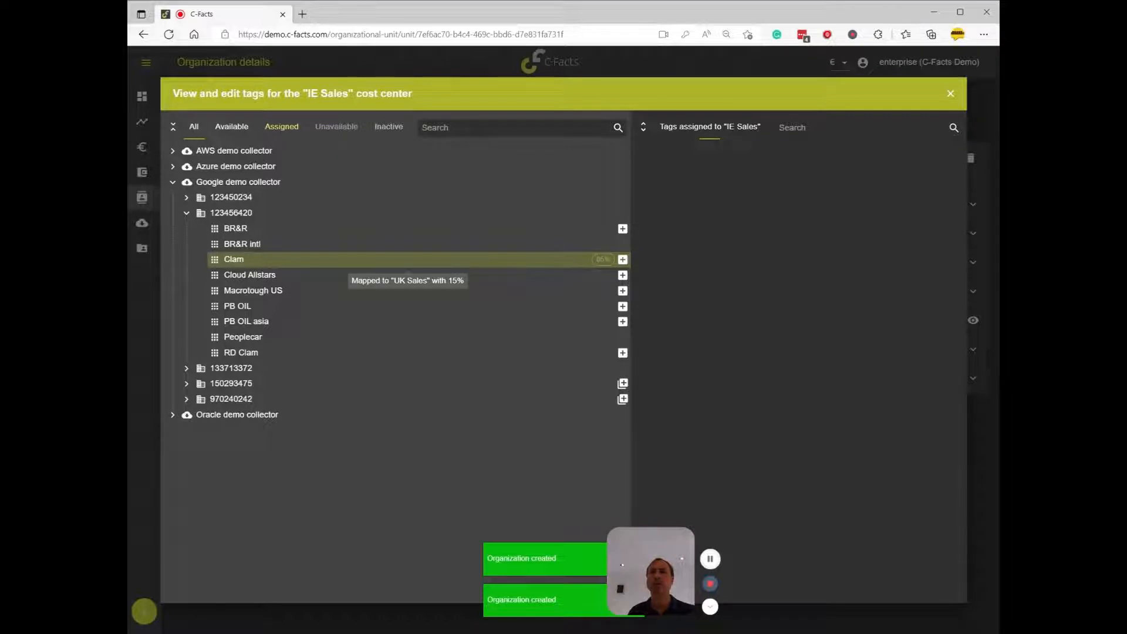
{"action": "left_click", "coordinate": [623, 260]}
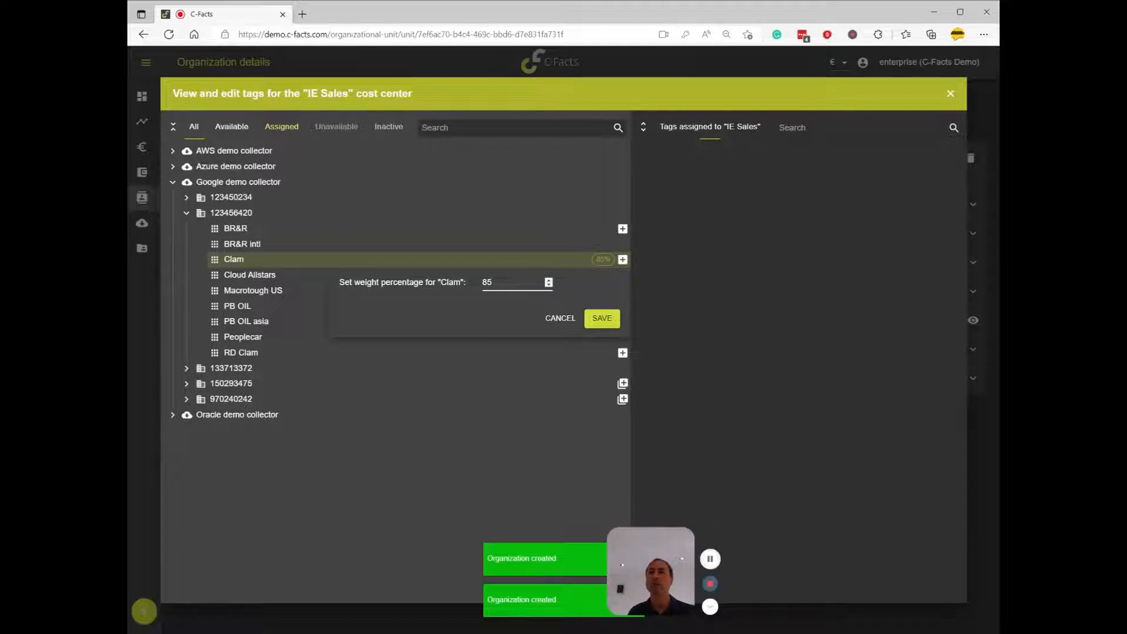
{"action": "left_click_drag", "start_coordinate": [496, 282], "coordinate": [434, 276]}
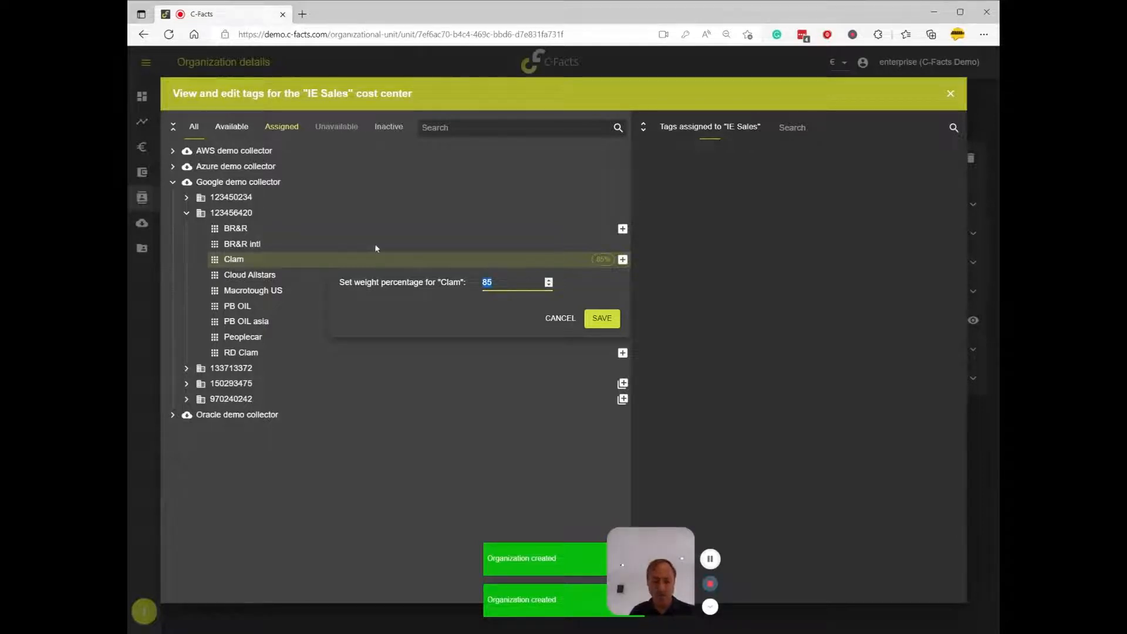
{"action": "type", "text": "15"}
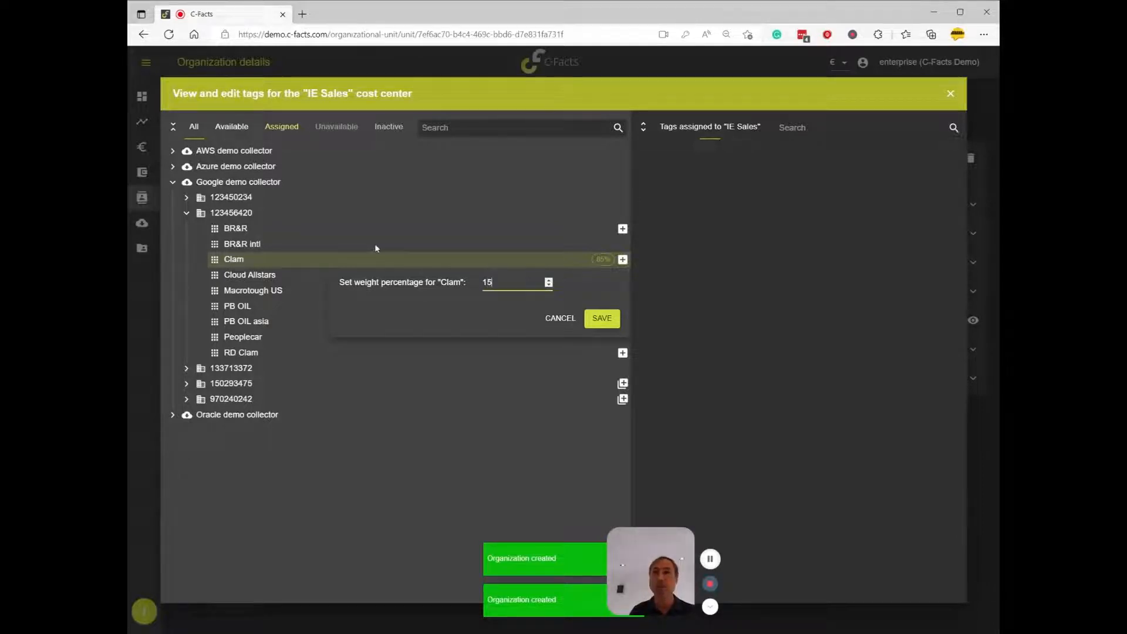
{"action": "left_click", "coordinate": [603, 322]}
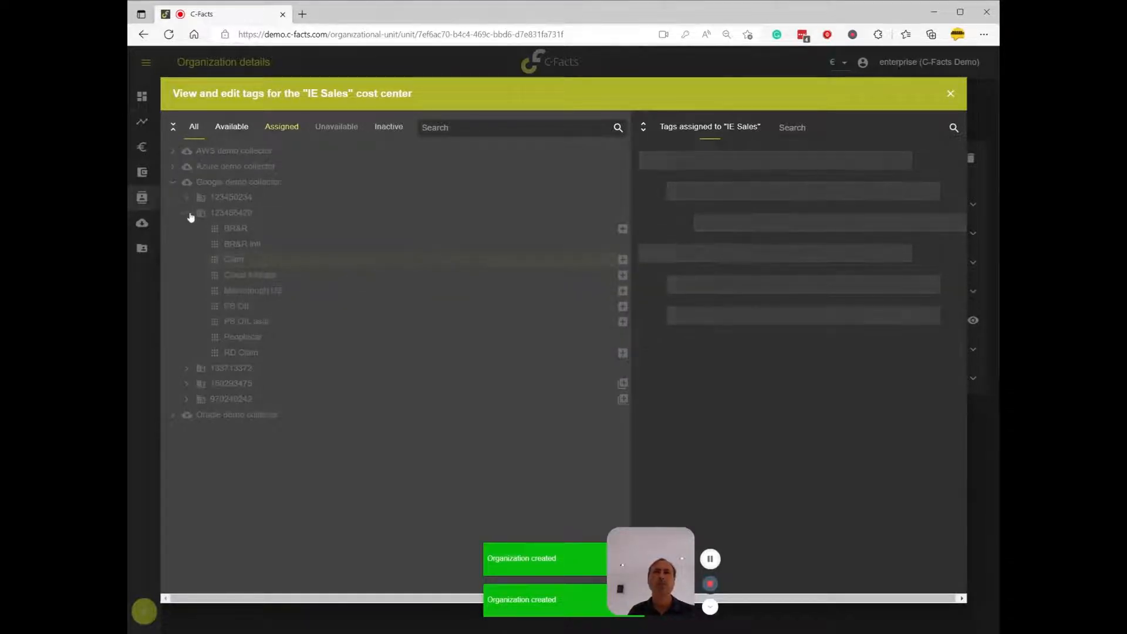
Assign the Oracle tag PB OIL US under BR&R to IE Sales with a weight of 60%, and close the tag editor
{"action": "left_click", "coordinate": [173, 415]}
{"action": "left_click", "coordinate": [186, 476]}
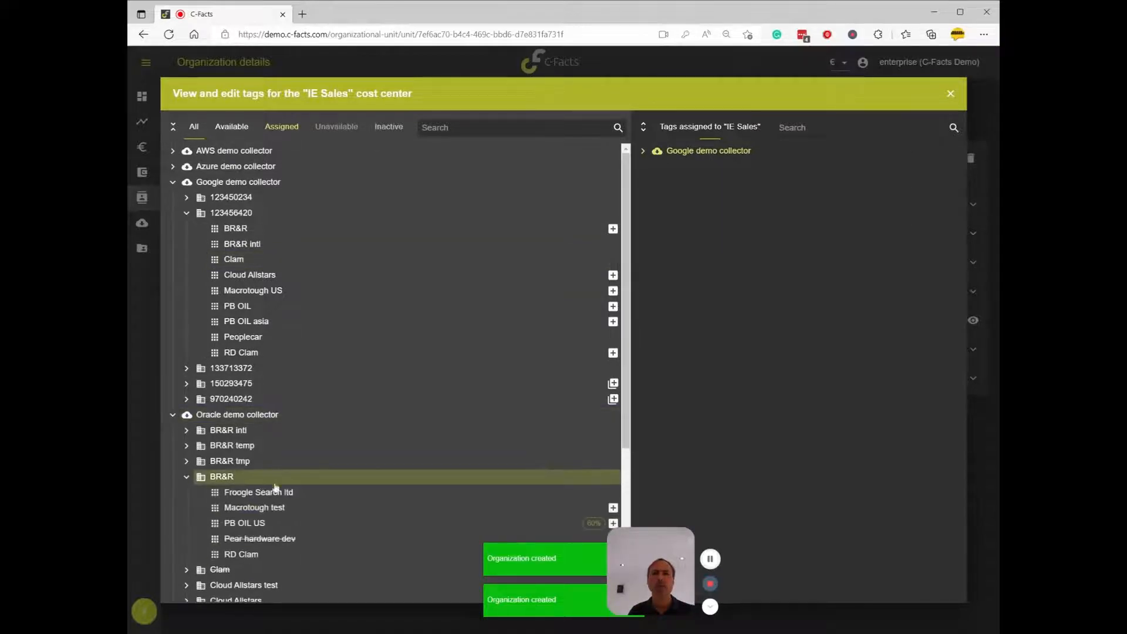
{"action": "scroll", "coordinate": [316, 488], "scroll_direction": "down", "scroll_amount": 3}
{"action": "scroll", "coordinate": [315, 488], "scroll_direction": "down", "scroll_amount": 1}
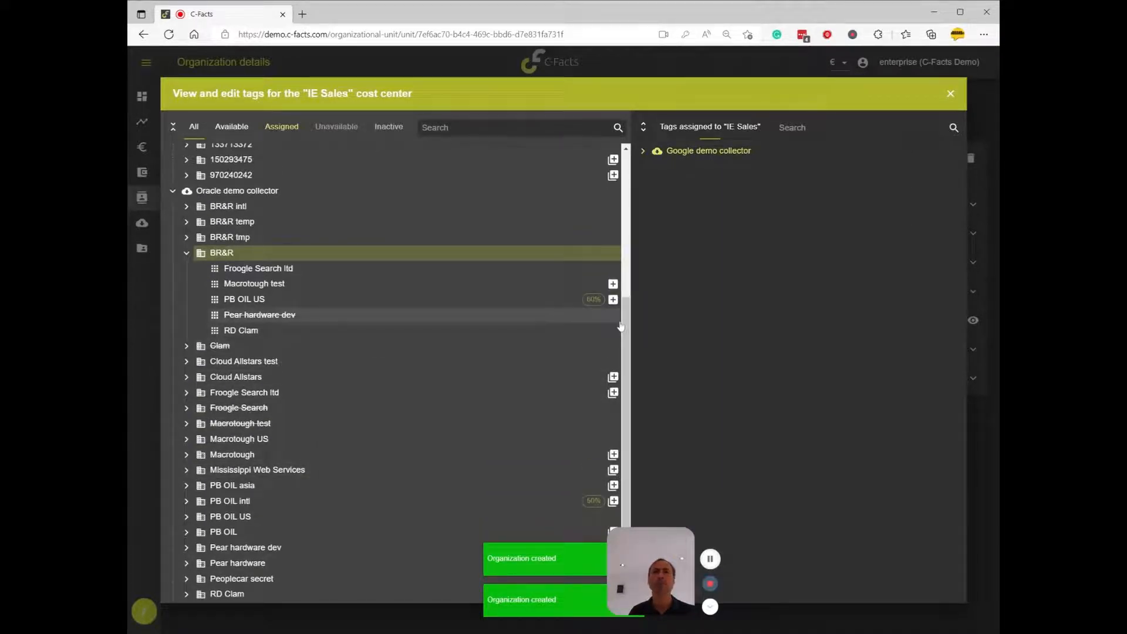
{"action": "left_click", "coordinate": [594, 299]}
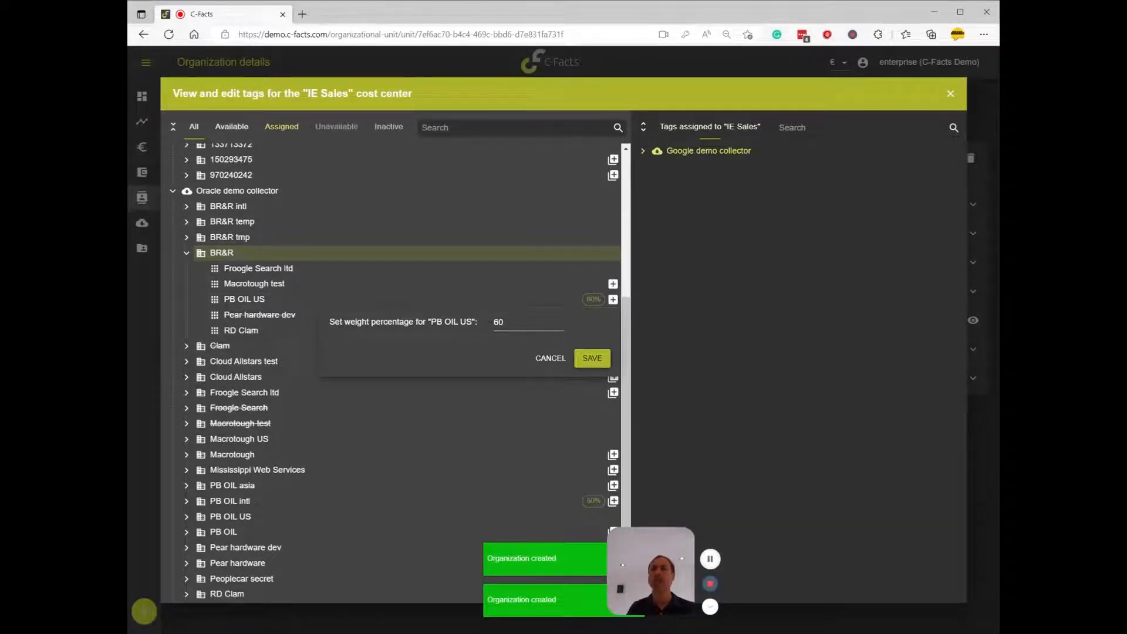
{"action": "left_click", "coordinate": [592, 359]}
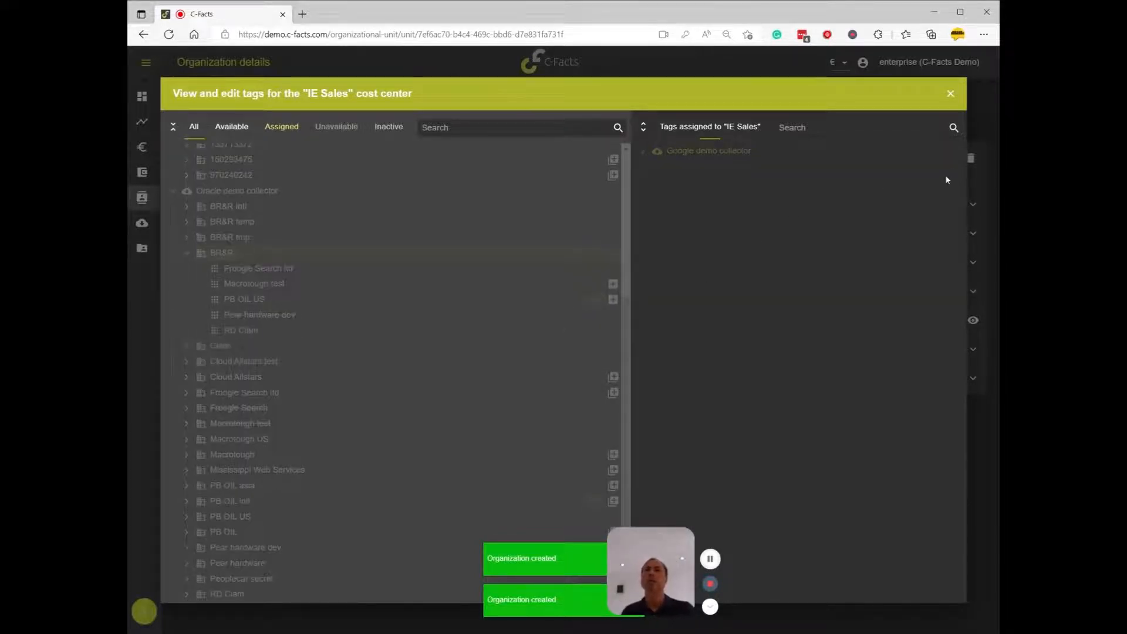
{"action": "left_click", "coordinate": [950, 95]}
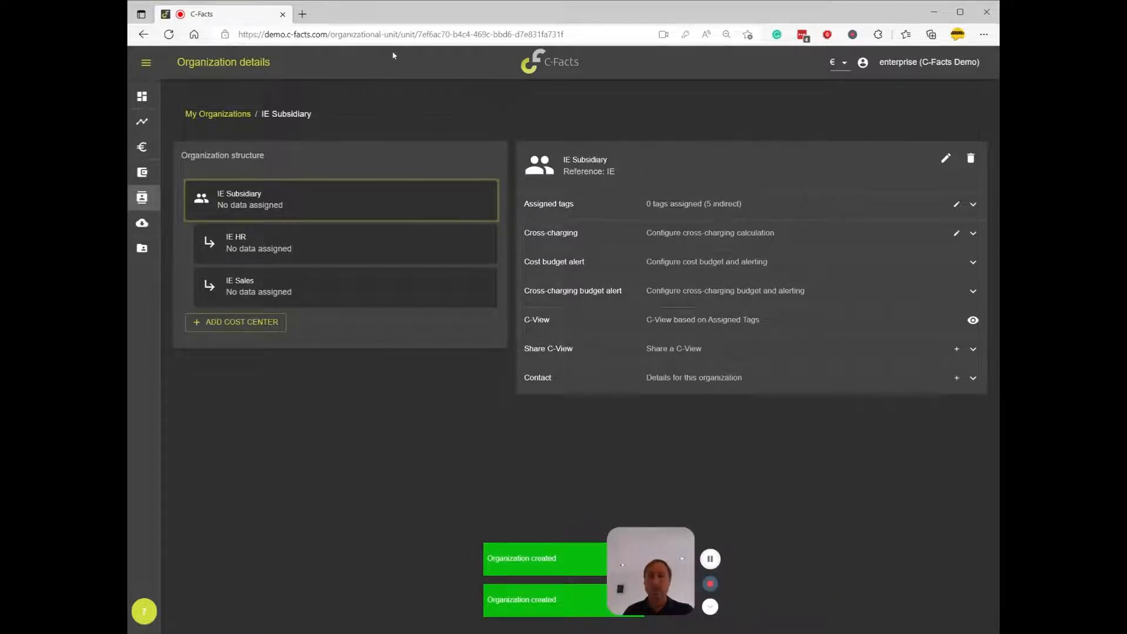
Reload the organization details and save a cross-charging calculation for IE Subsidiary with the Markup % method
{"action": "key", "text": "F5"}
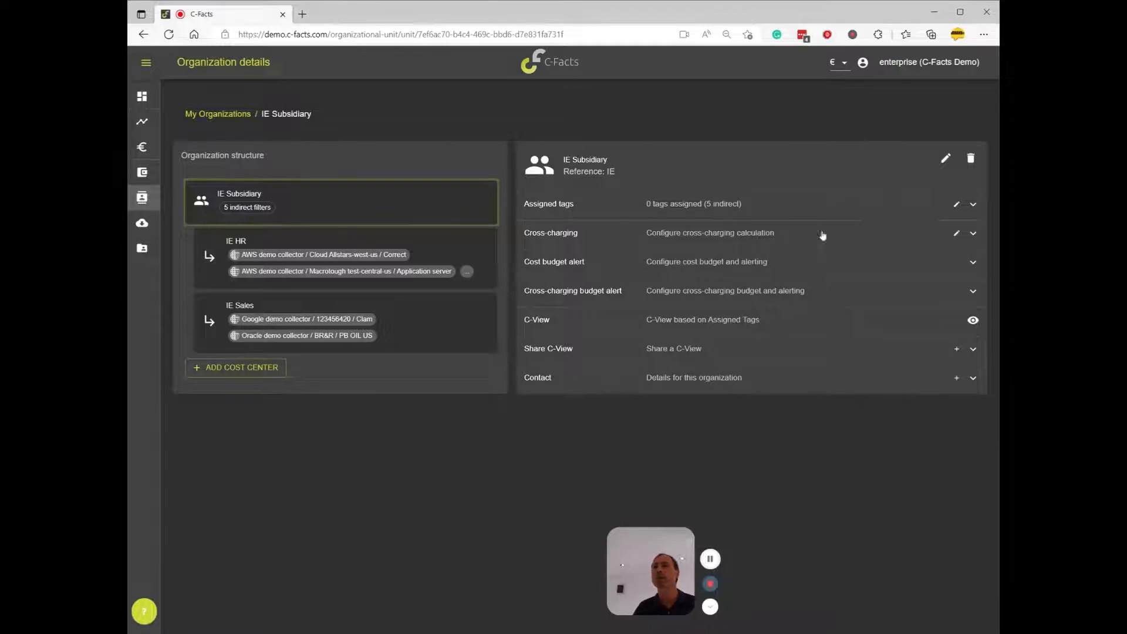
{"action": "left_click", "coordinate": [973, 234]}
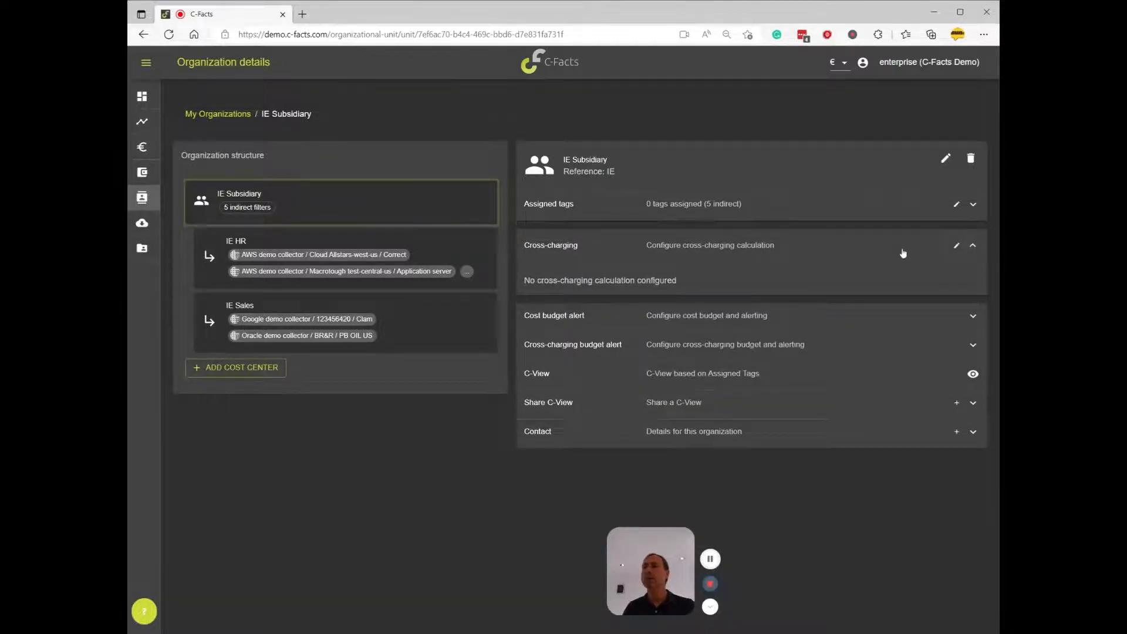
{"action": "left_click", "coordinate": [957, 246]}
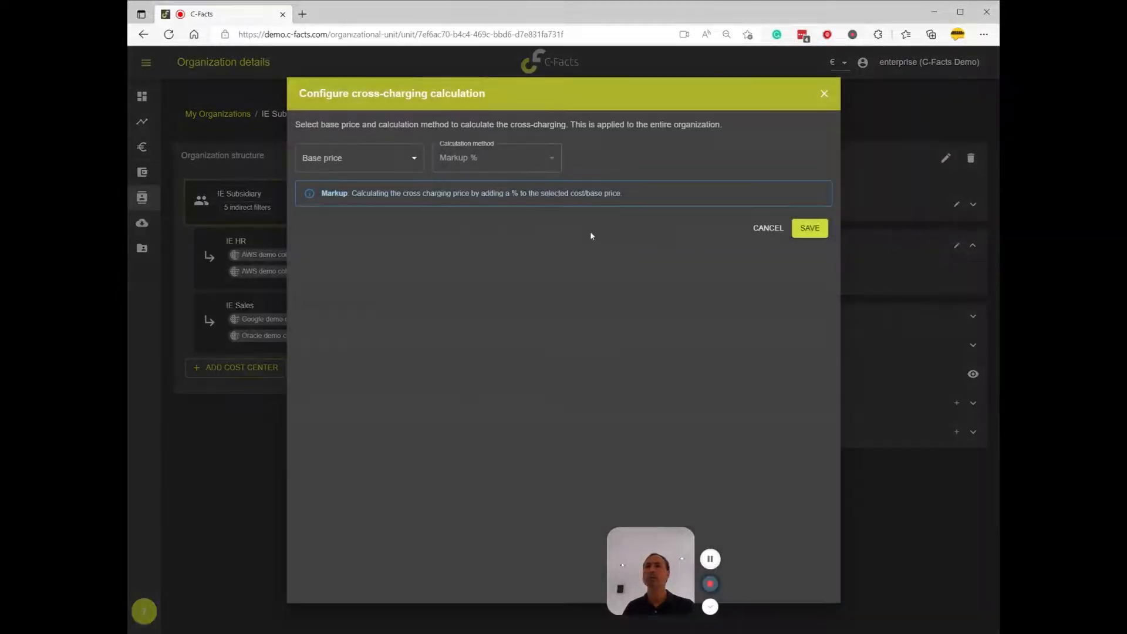
{"action": "left_click", "coordinate": [809, 231]}
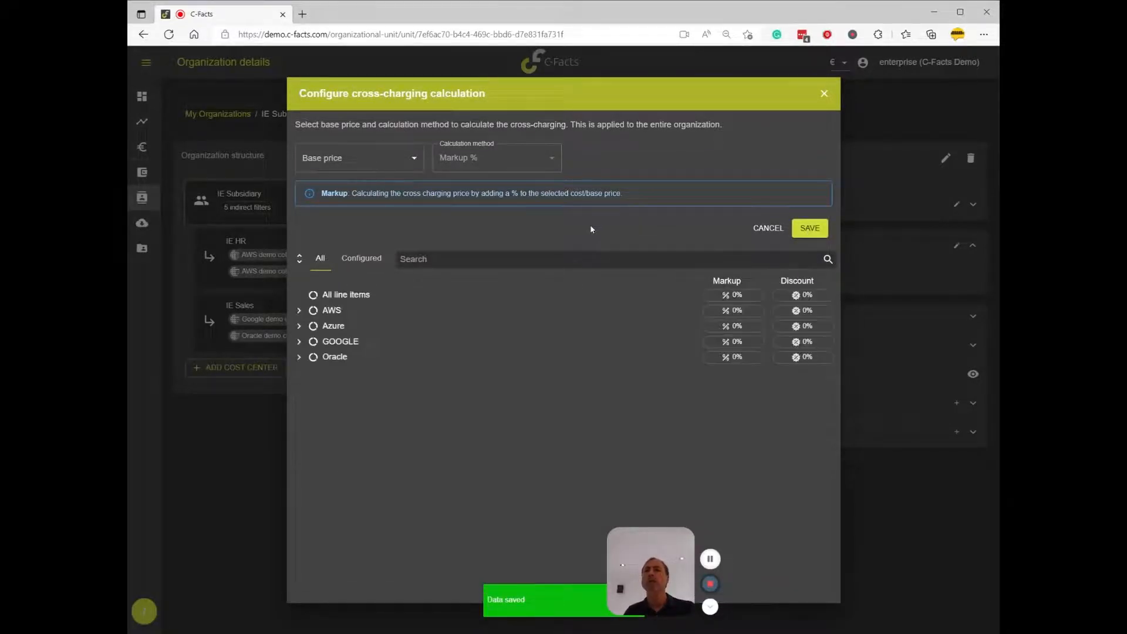
Set a 10% markup for all line items in IE Subsidiary's cross-charging calculation
{"action": "left_click", "coordinate": [732, 295]}
{"action": "double_click", "coordinate": [642, 313]}
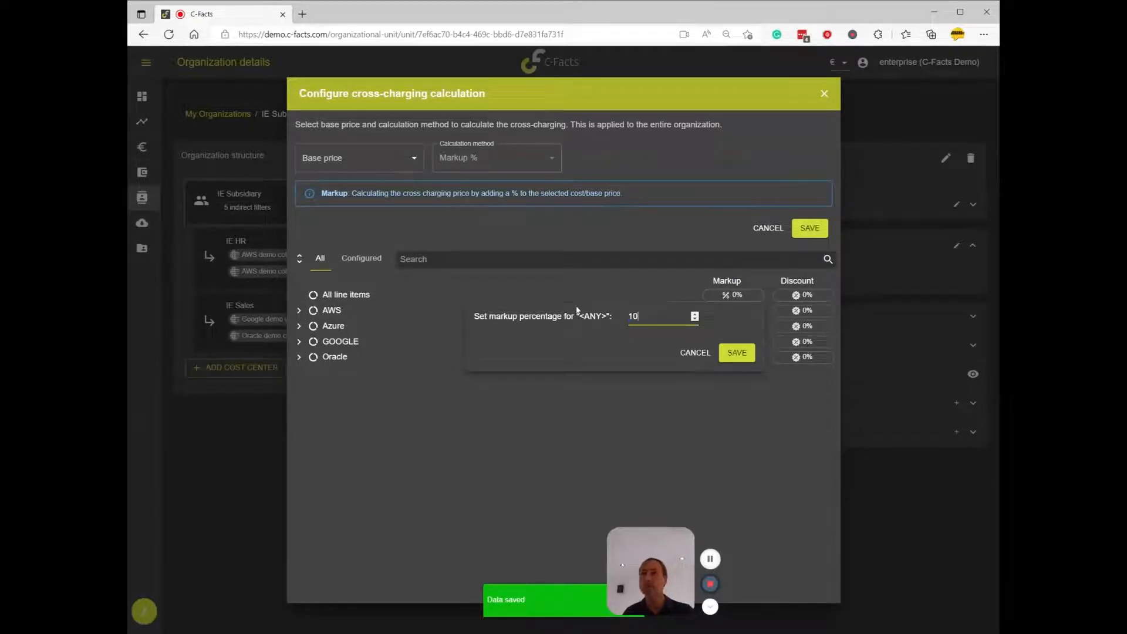
{"action": "left_click", "coordinate": [736, 354]}
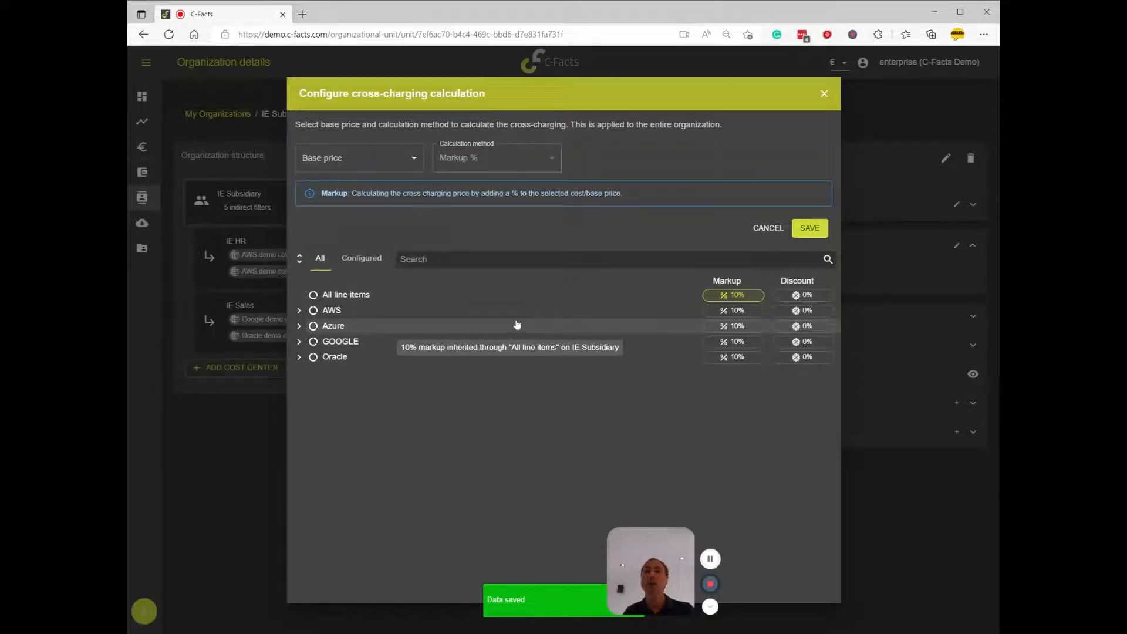
Review the AWS services under All cloud usage, then save and close the cross-charging configuration
{"action": "left_click", "coordinate": [299, 310]}
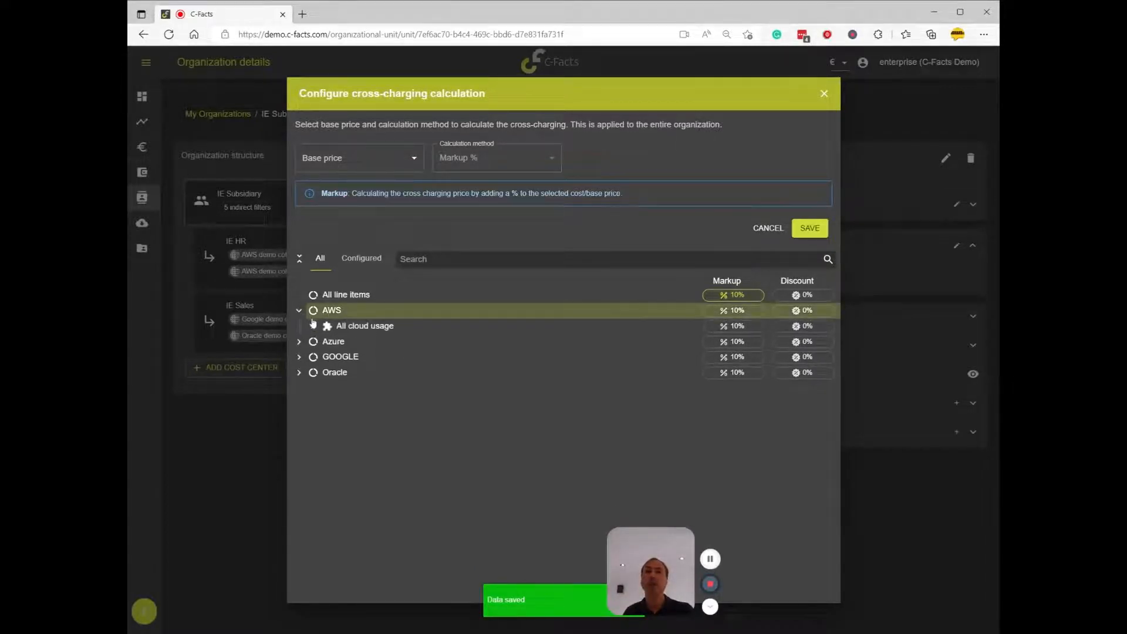
{"action": "left_click", "coordinate": [313, 325]}
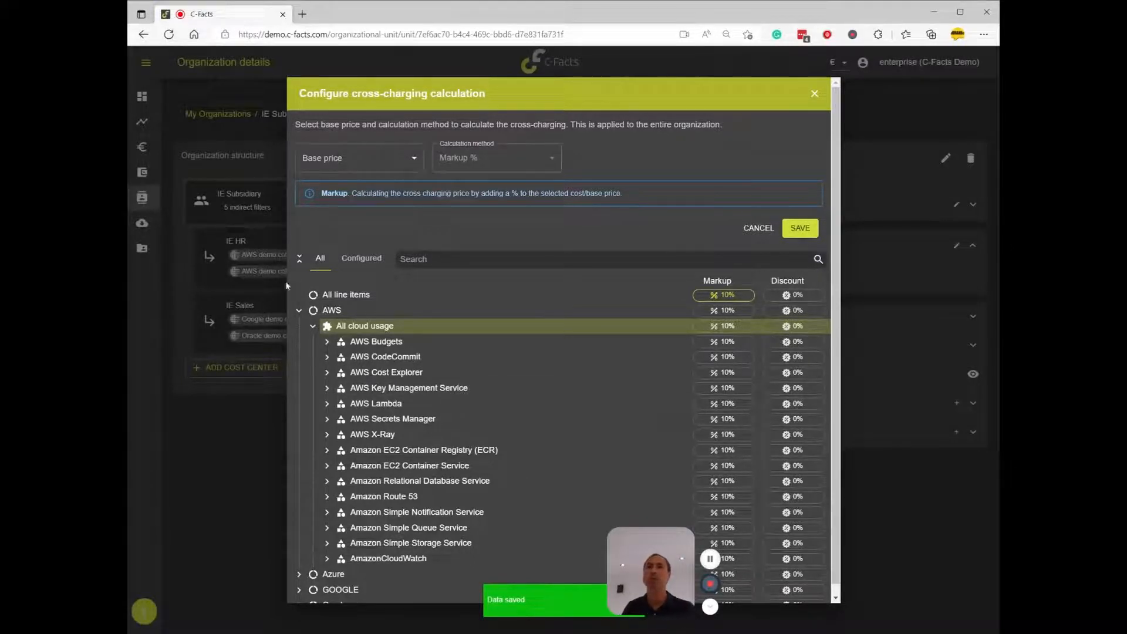
{"action": "left_click", "coordinate": [299, 310]}
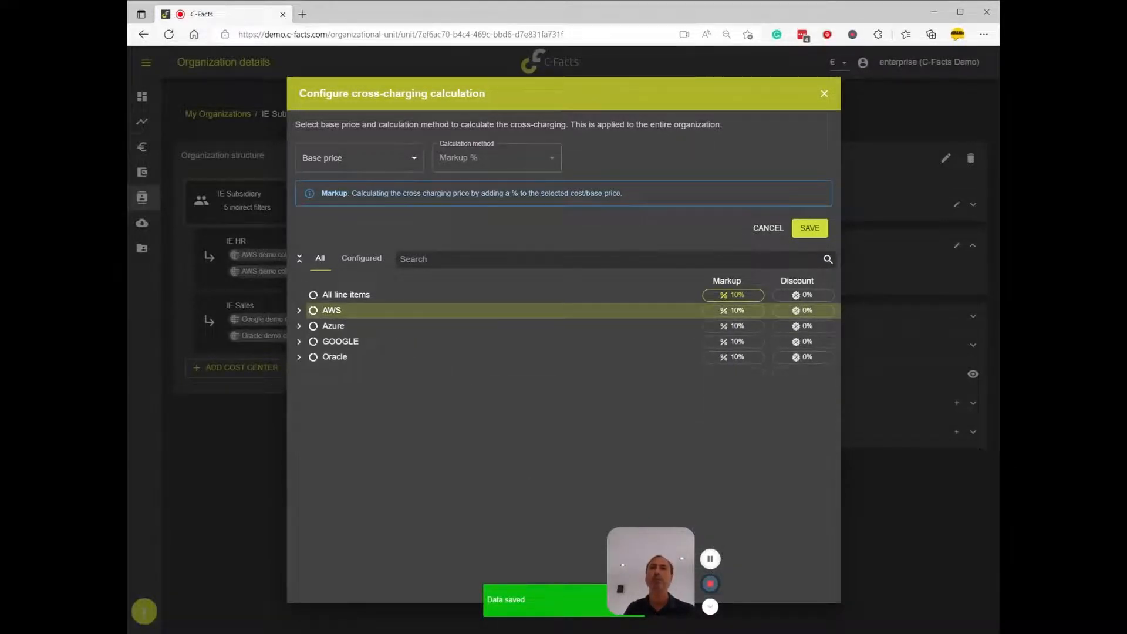
{"action": "left_click", "coordinate": [811, 229]}
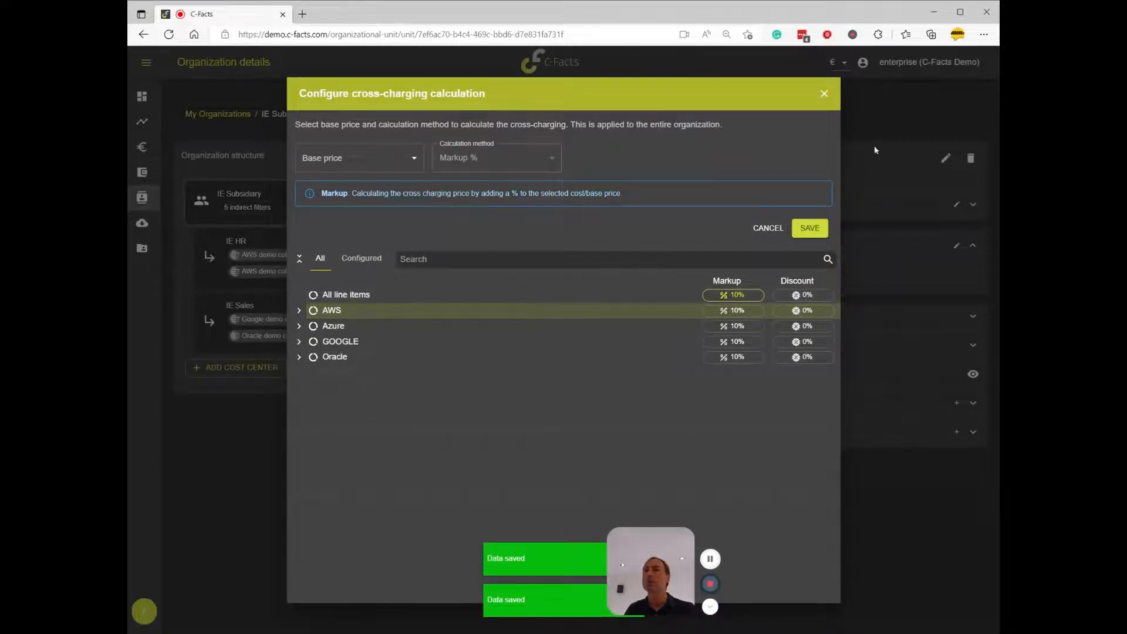
{"action": "left_click", "coordinate": [825, 94]}
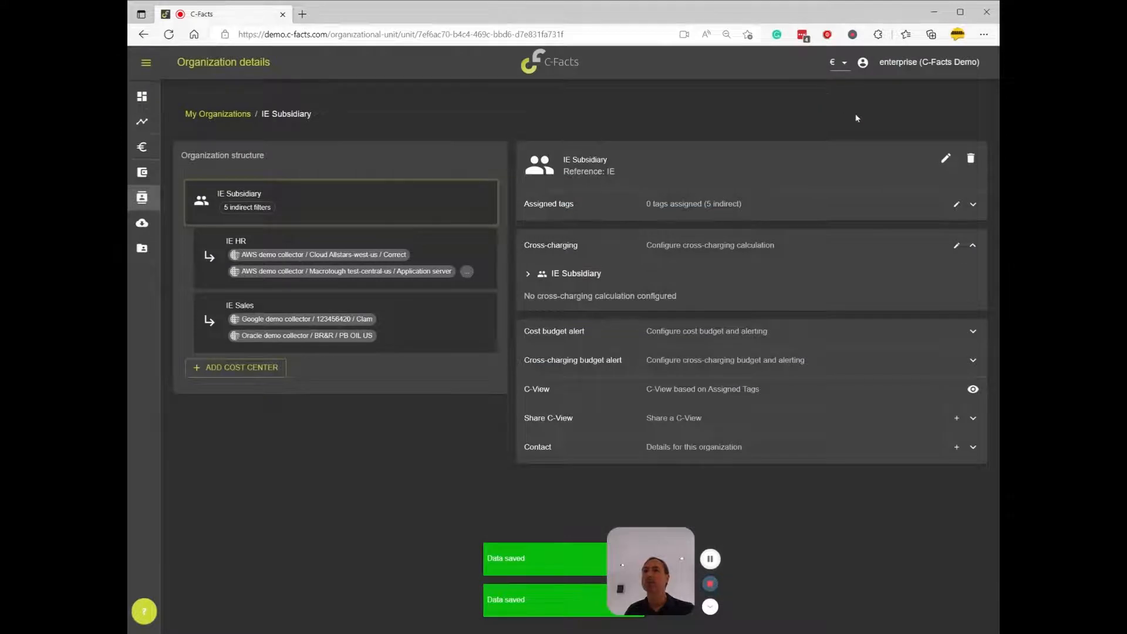
{"action": "left_click", "coordinate": [973, 246]}
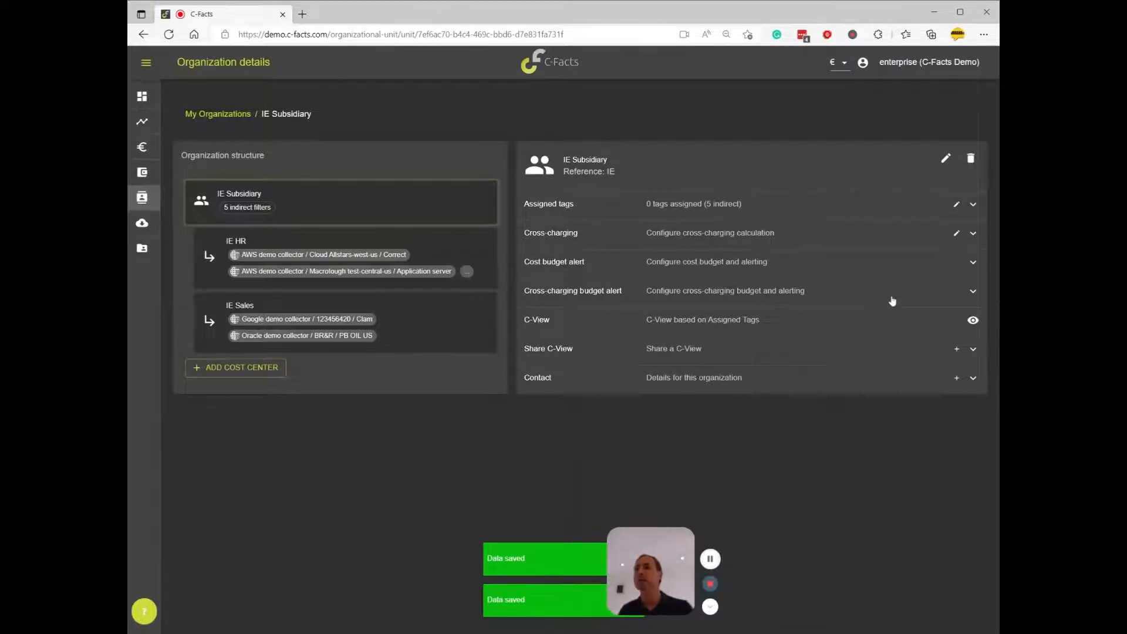
Configure a cross-charging budget of € 5000 for IE Subsidiary and save it
{"action": "left_click", "coordinate": [972, 294]}
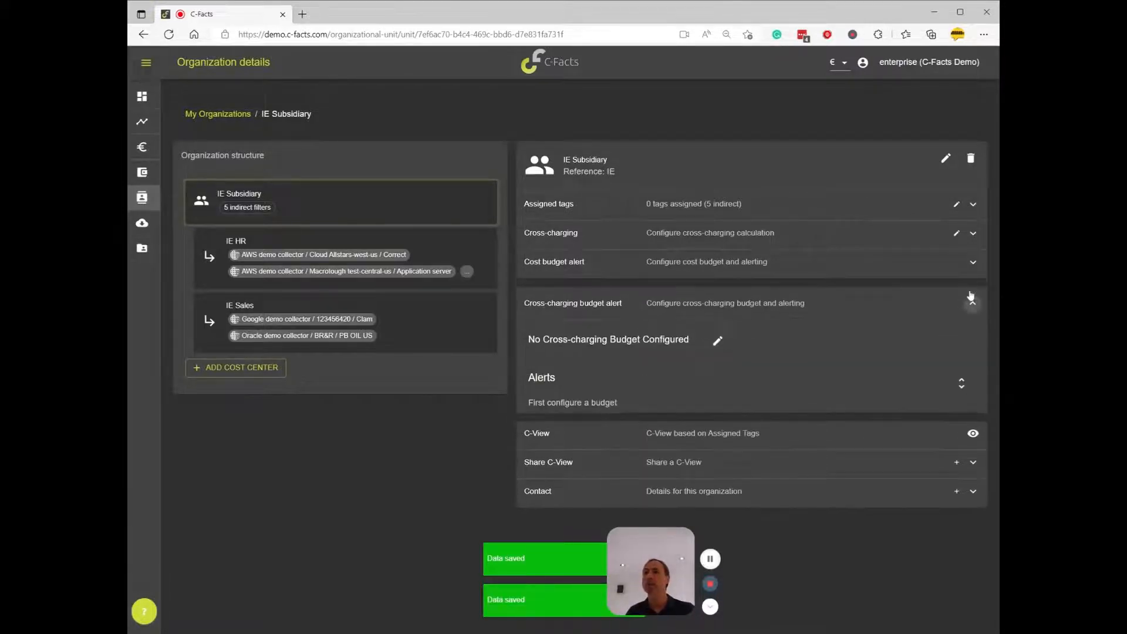
{"action": "left_click", "coordinate": [711, 342]}
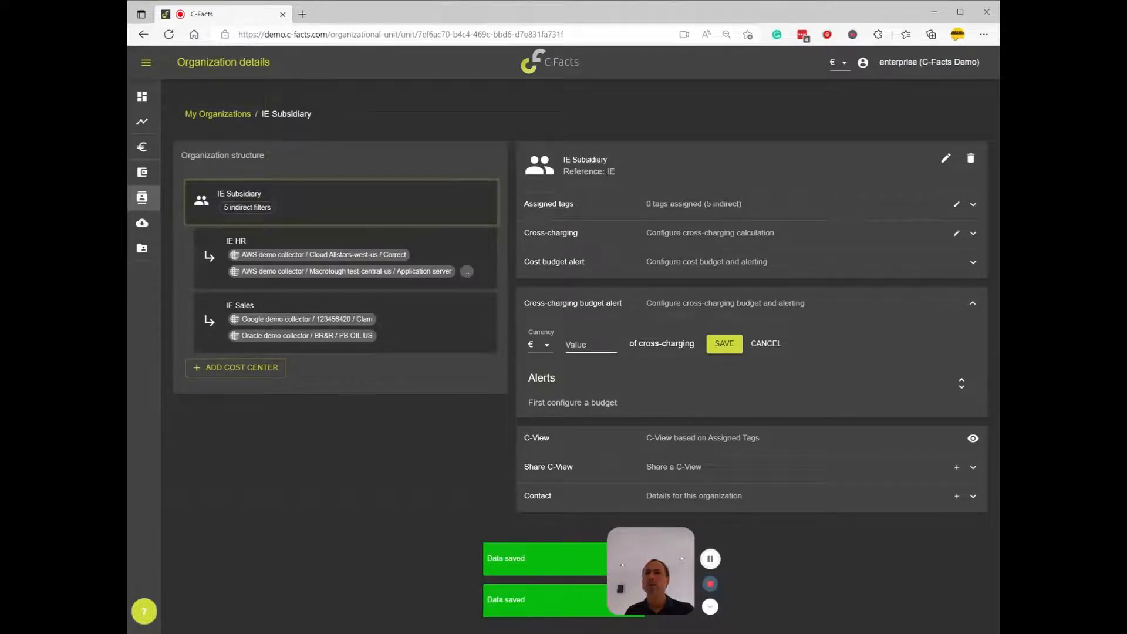
{"action": "left_click", "coordinate": [588, 345]}
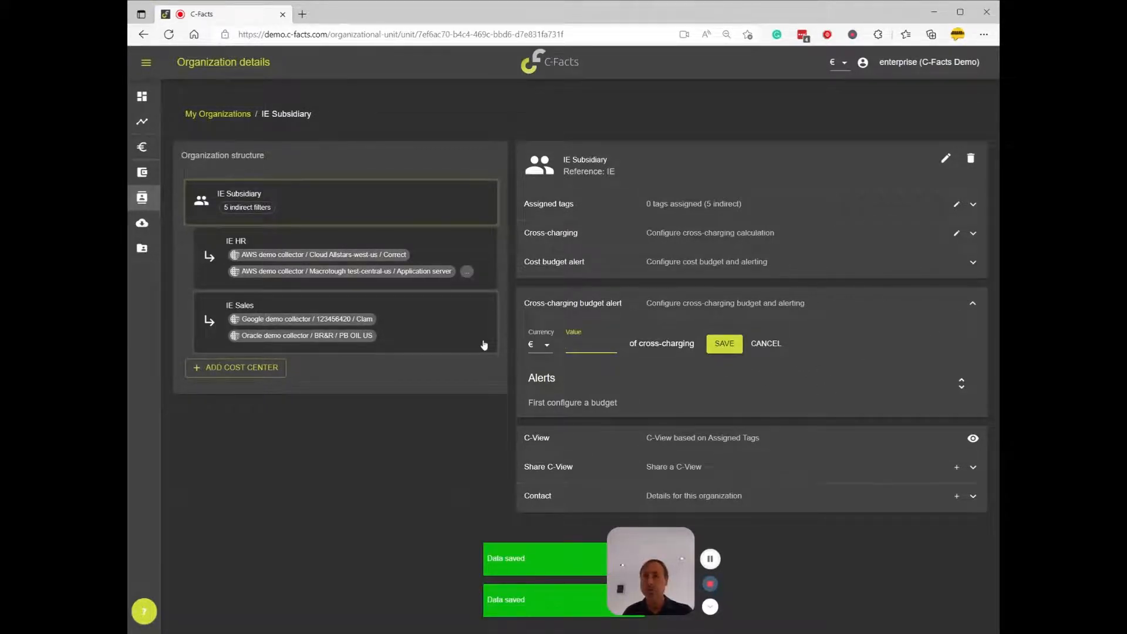
{"action": "type", "text": "5000"}
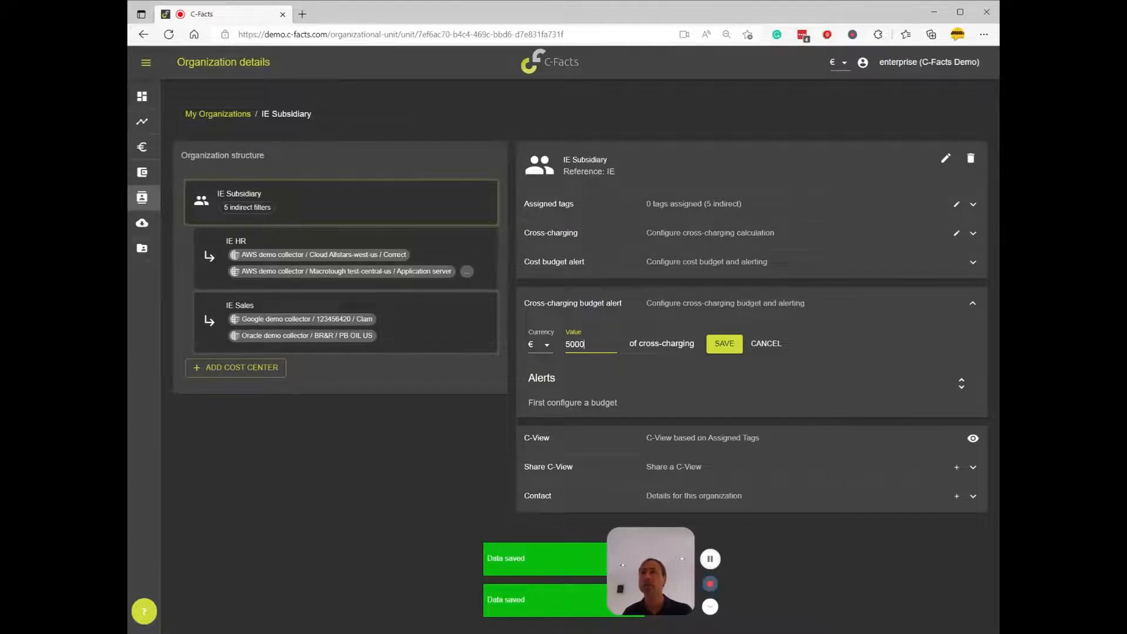
{"action": "left_click", "coordinate": [724, 343]}
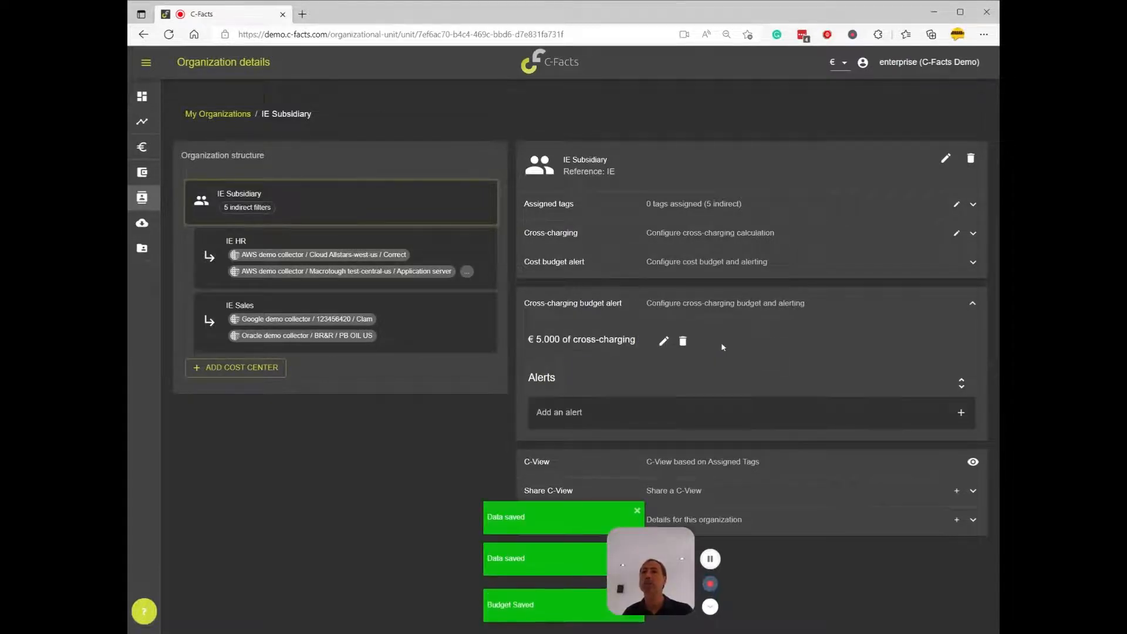
Add an alert with an 80% threshold to the cross-charging budget
{"action": "left_click", "coordinate": [961, 412]}
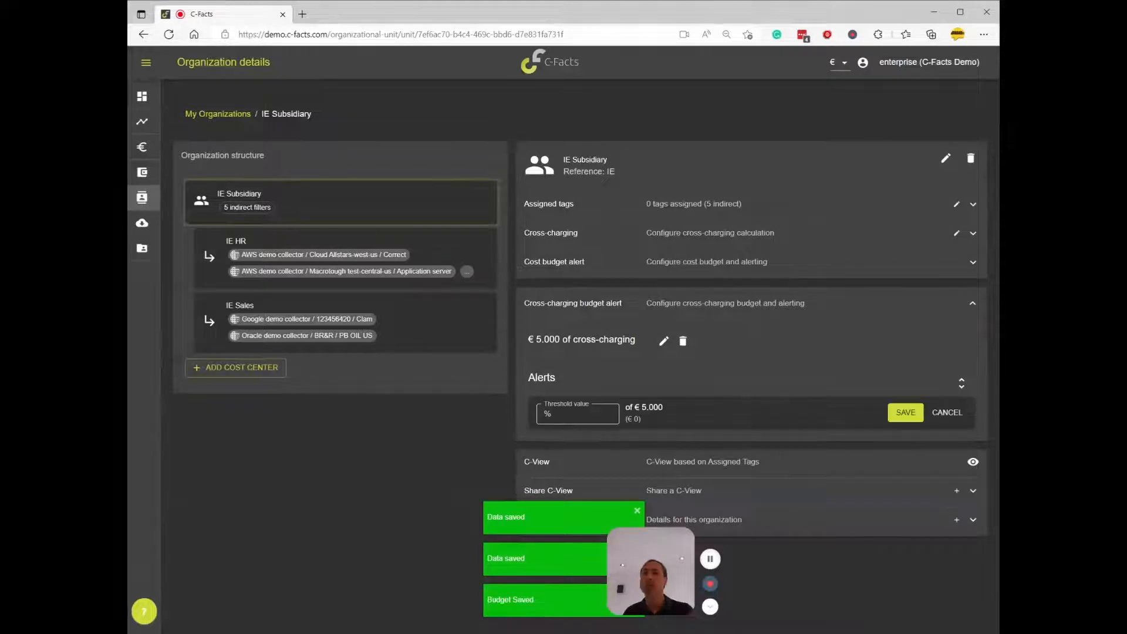
{"action": "left_click", "coordinate": [577, 414]}
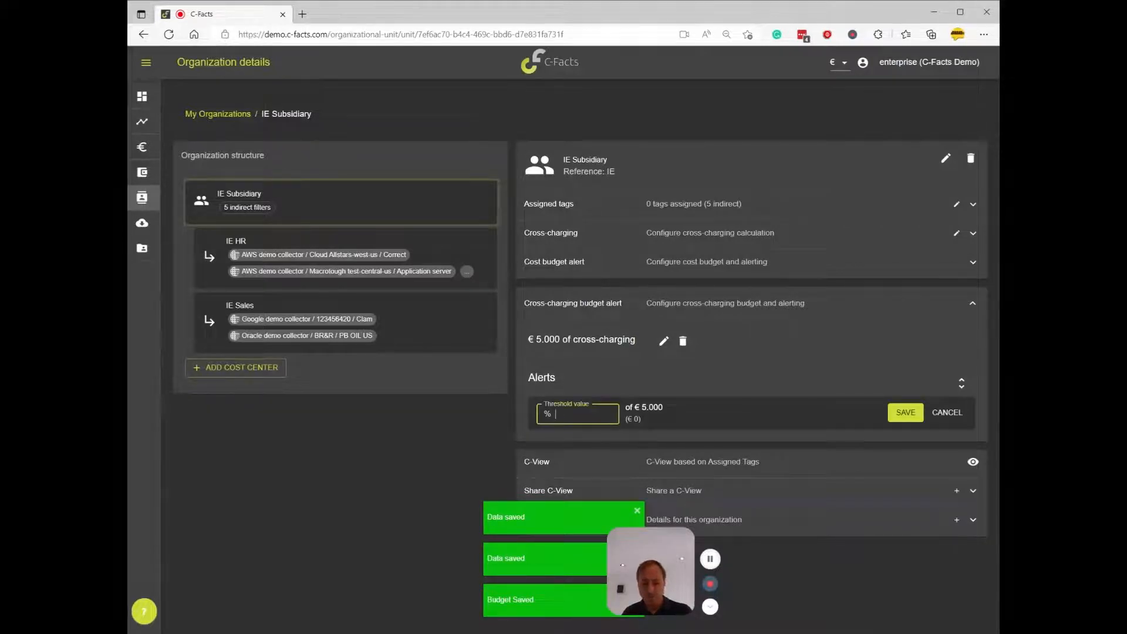
{"action": "type", "text": "80"}
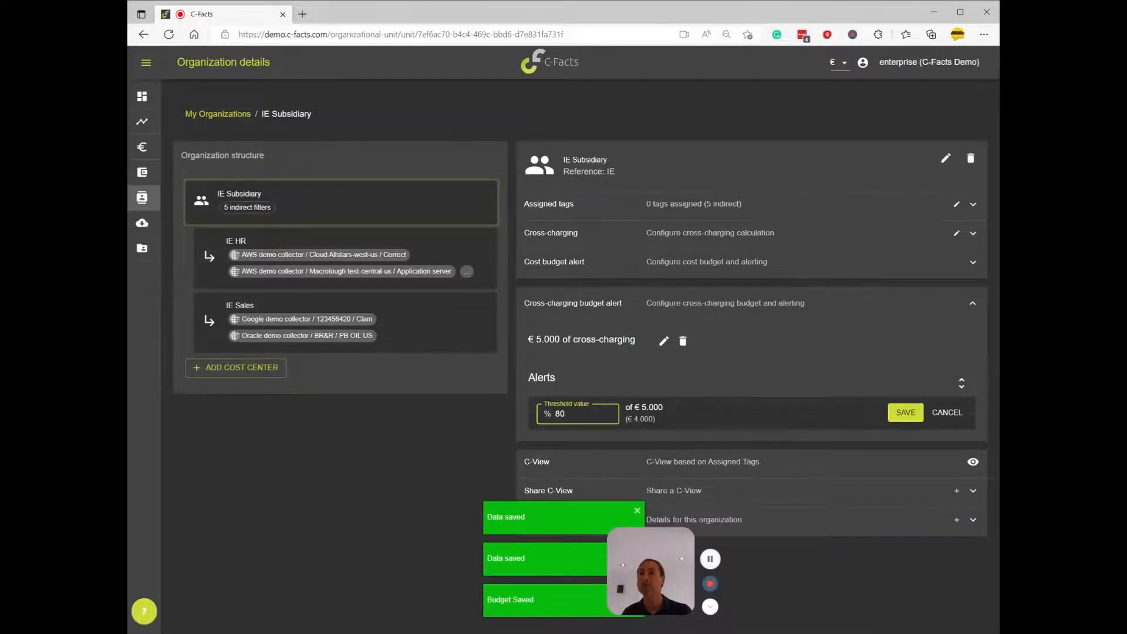
{"action": "left_click", "coordinate": [905, 412]}
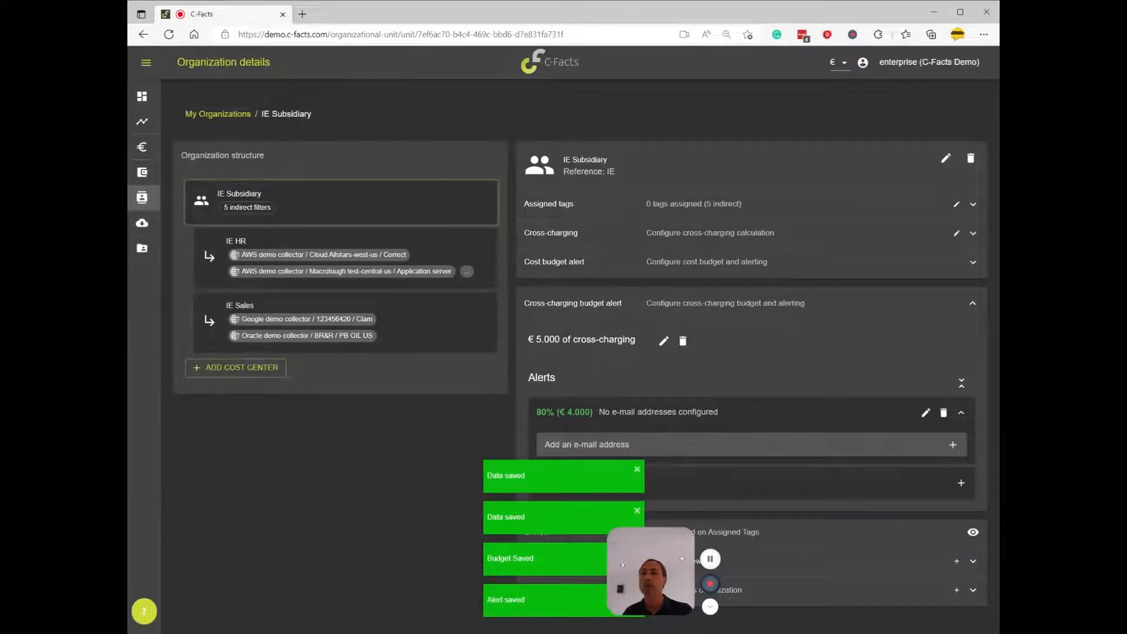
Add the recipient's e-mail address to the 80% budget alert, save it, and dismiss the notifications covering the form
{"action": "left_click", "coordinate": [953, 445]}
{"action": "left_click", "coordinate": [616, 447]}
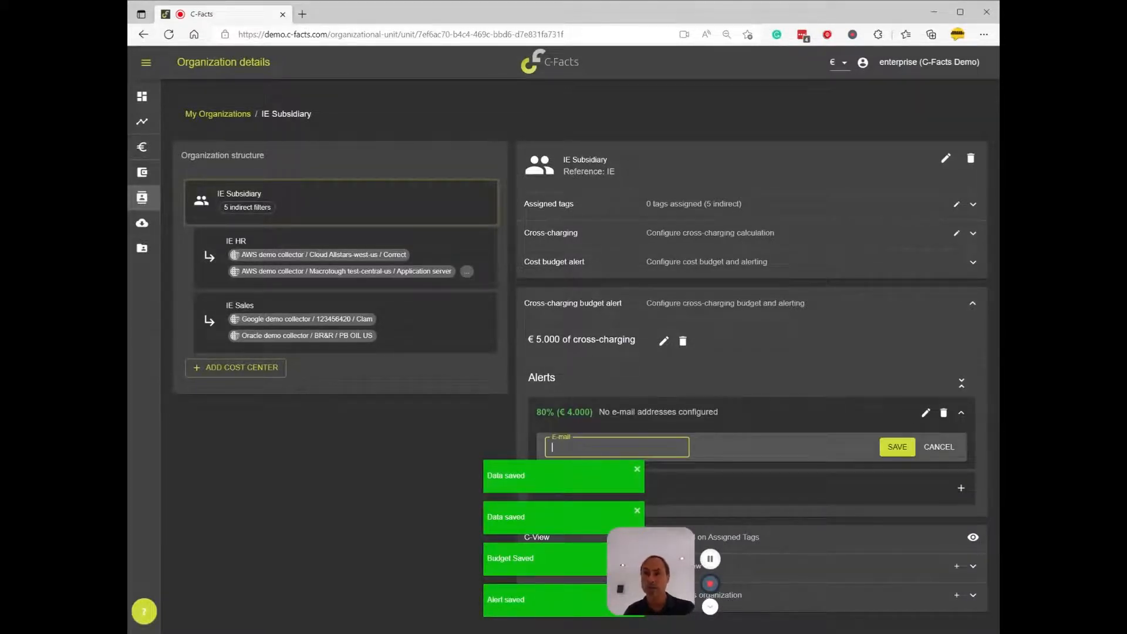
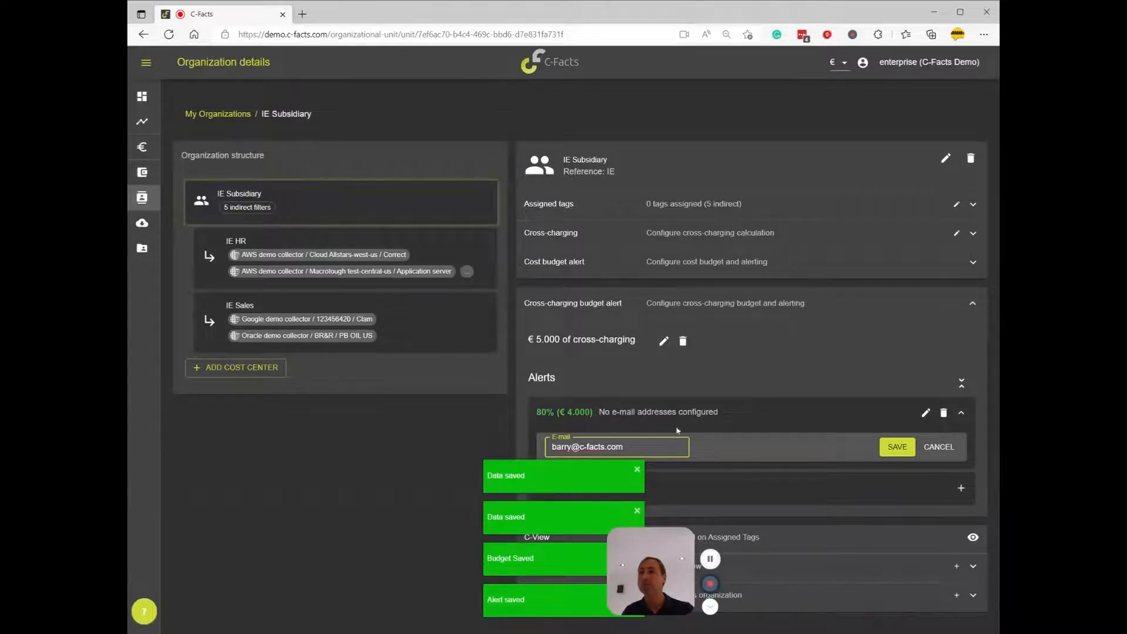
{"action": "left_click", "coordinate": [895, 449]}
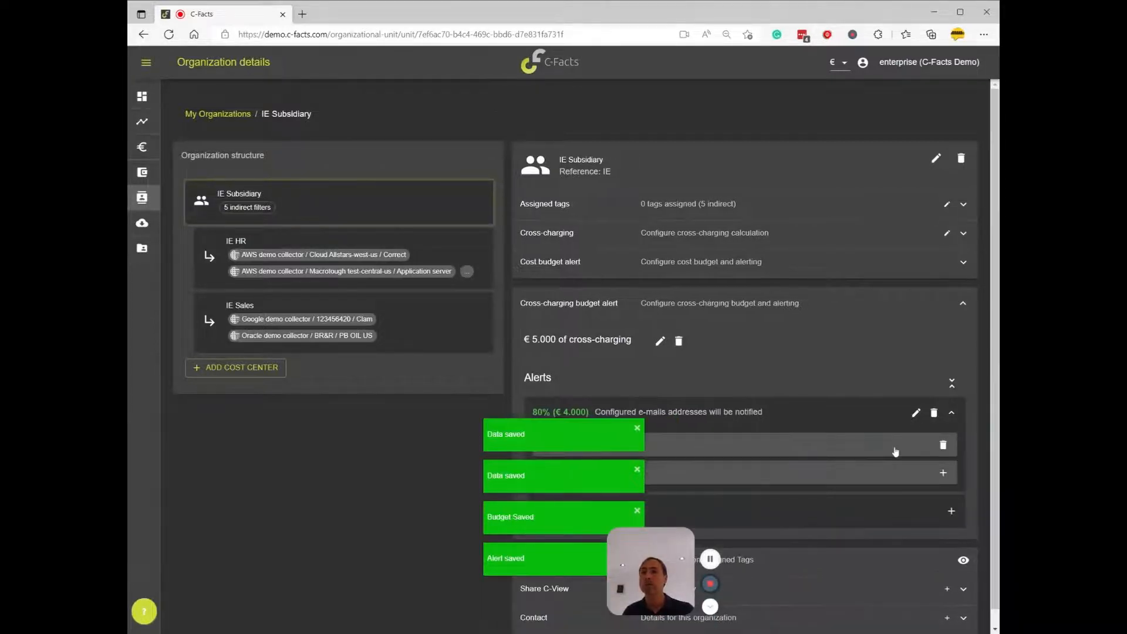
{"action": "left_click", "coordinate": [638, 429]}
{"action": "left_click", "coordinate": [638, 469]}
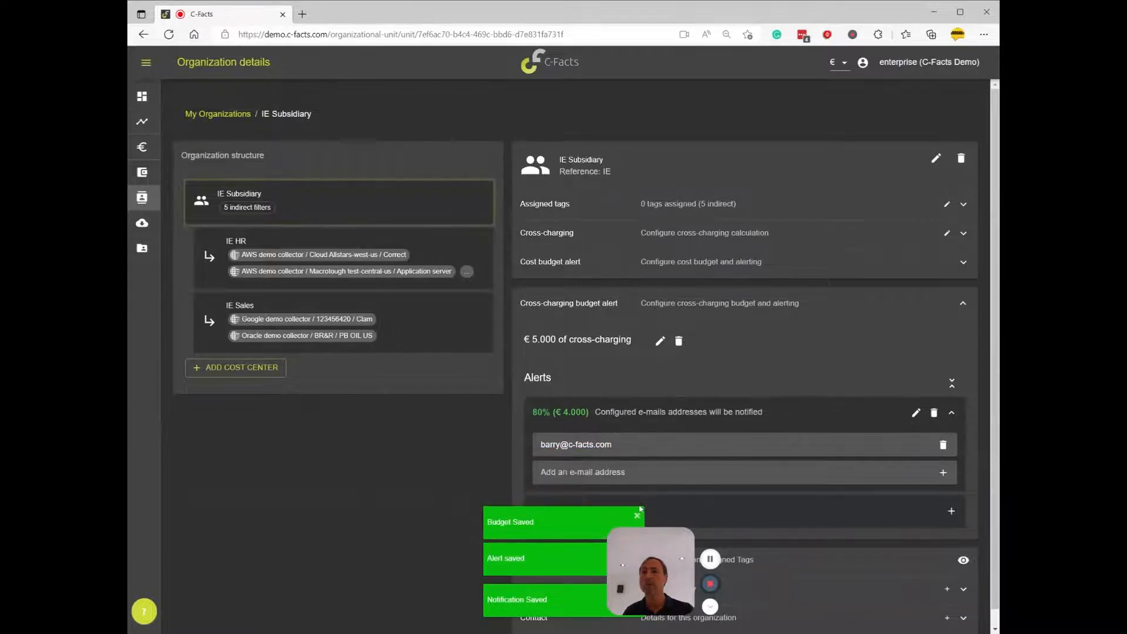
{"action": "left_click", "coordinate": [639, 510]}
Add a second alert with a 120% threshold to the cross-charging budget
{"action": "scroll", "coordinate": [804, 471], "scroll_direction": "down", "scroll_amount": 1}
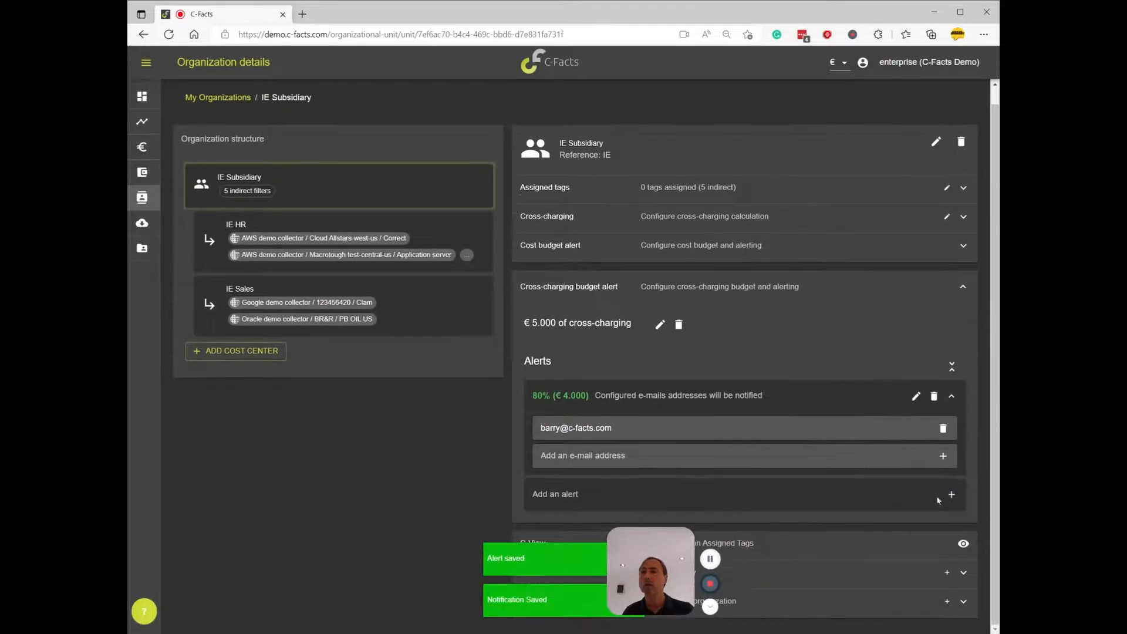
{"action": "left_click", "coordinate": [951, 494]}
{"action": "left_click", "coordinate": [574, 496]}
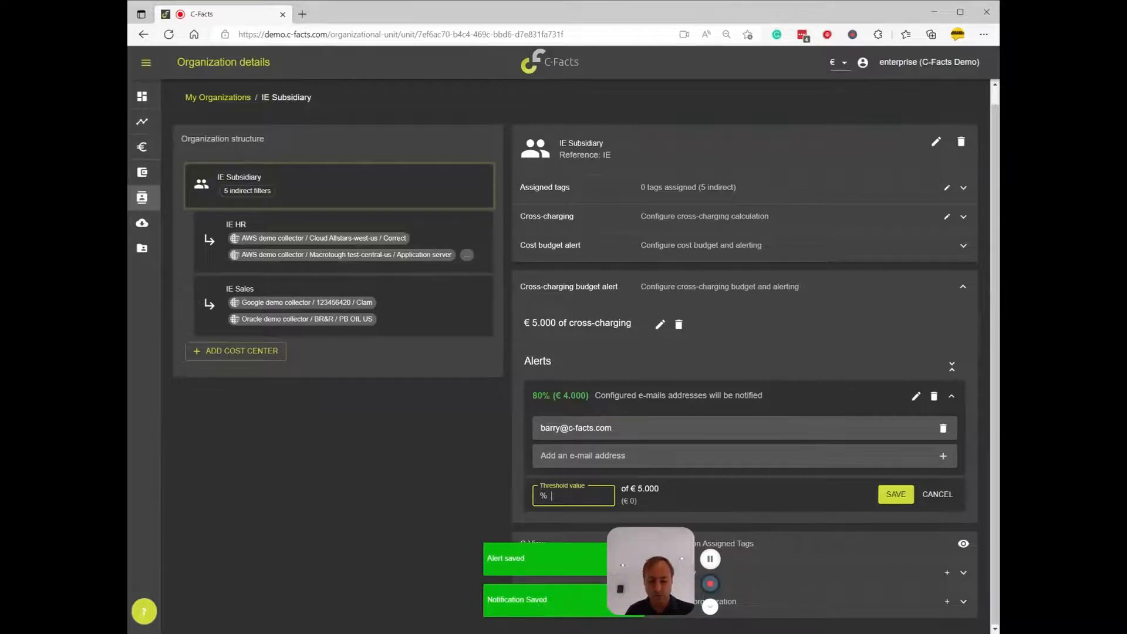
{"action": "type", "text": "120"}
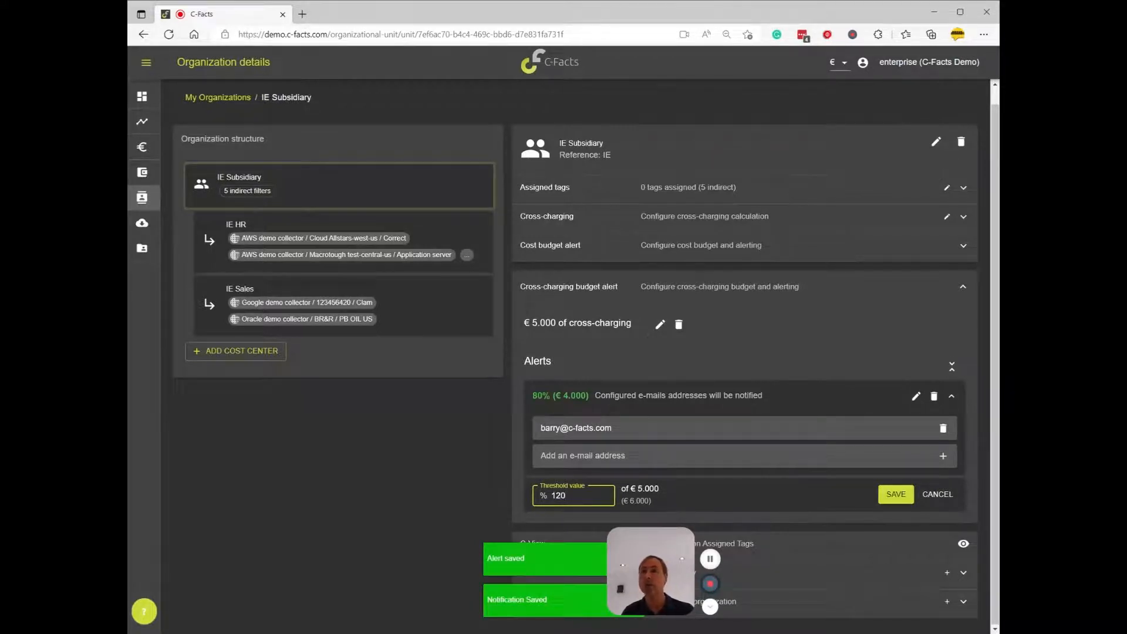
{"action": "left_click", "coordinate": [896, 495]}
Add the recipient's e-mail address to the 120% cross-charging budget alert, save it, and dismiss the notifications covering the form
{"action": "scroll", "coordinate": [889, 493], "scroll_direction": "down", "scroll_amount": 1}
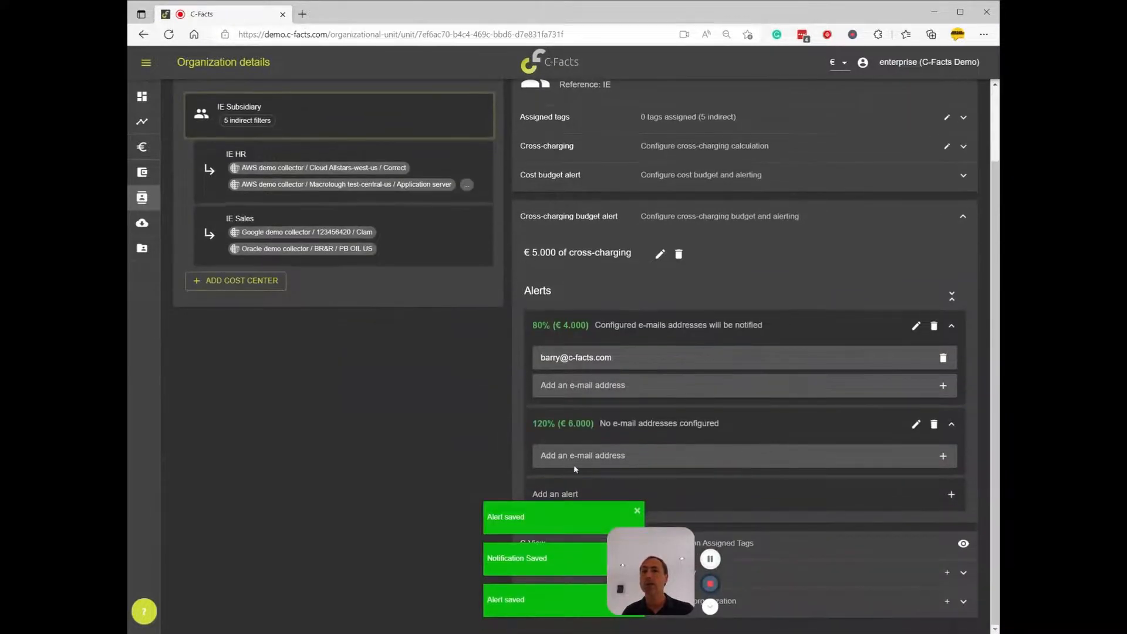
{"action": "left_click", "coordinate": [611, 457]}
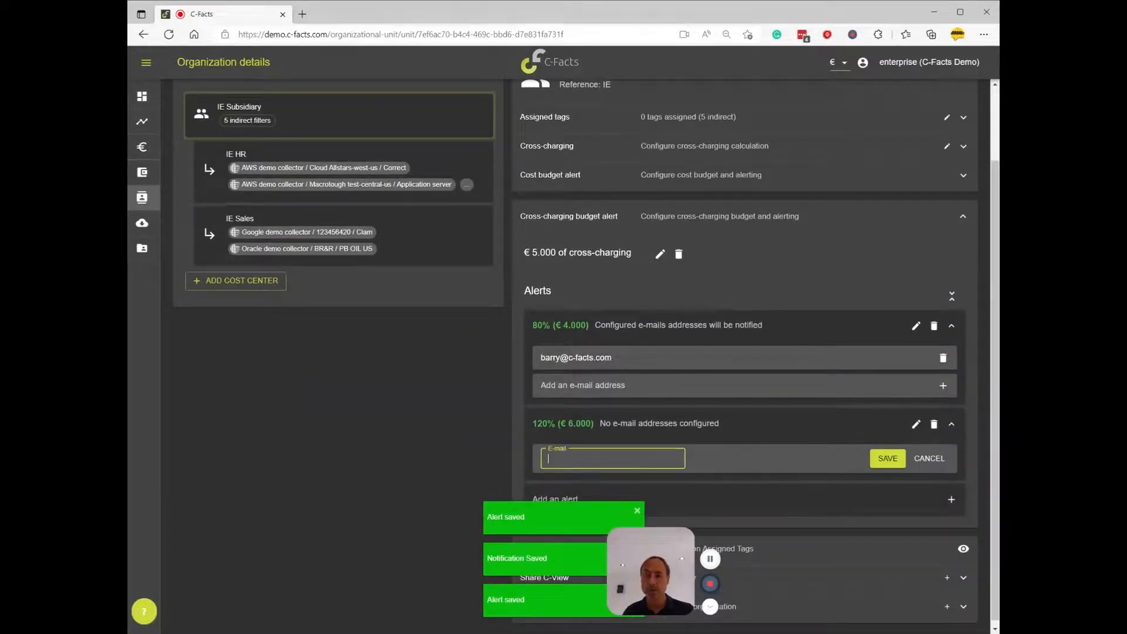
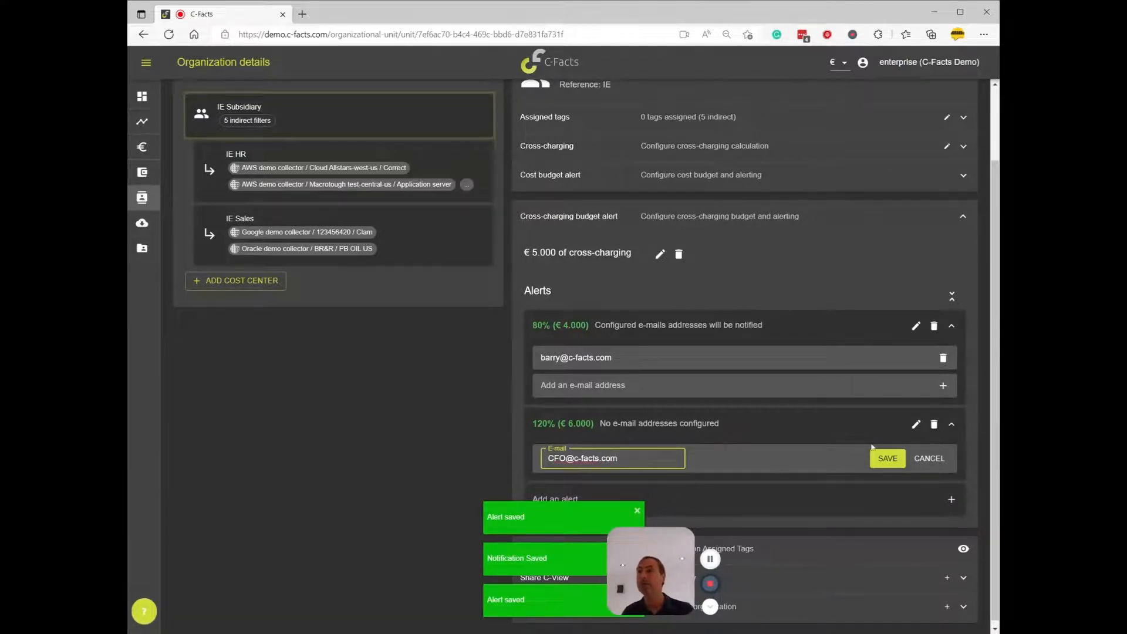
{"action": "left_click", "coordinate": [902, 459]}
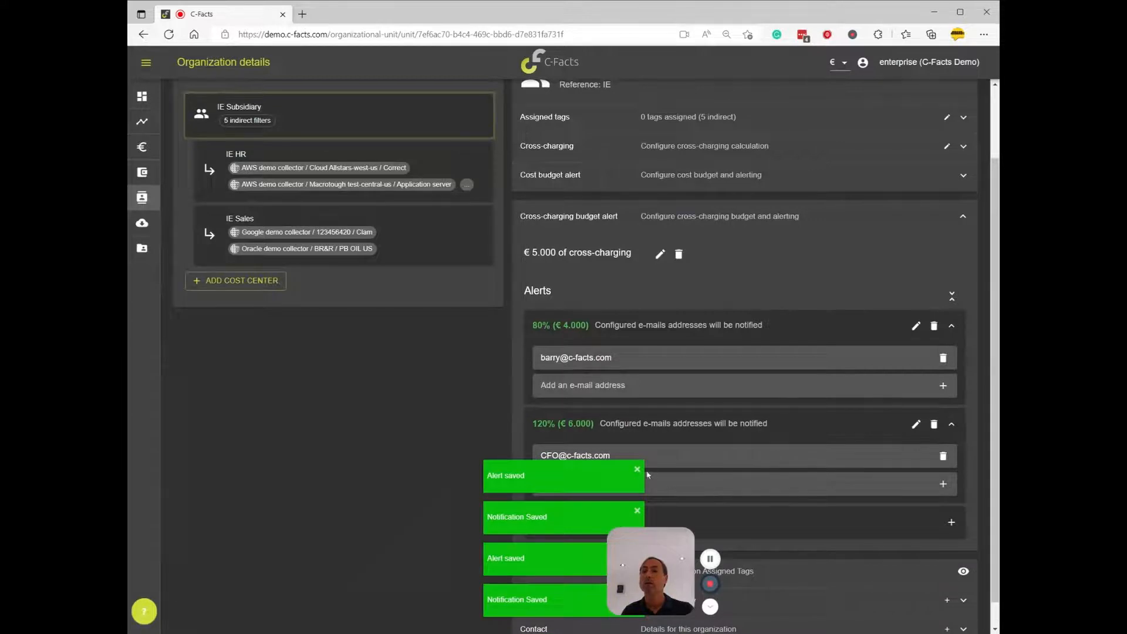
{"action": "left_click", "coordinate": [637, 470]}
{"action": "left_click", "coordinate": [637, 511]}
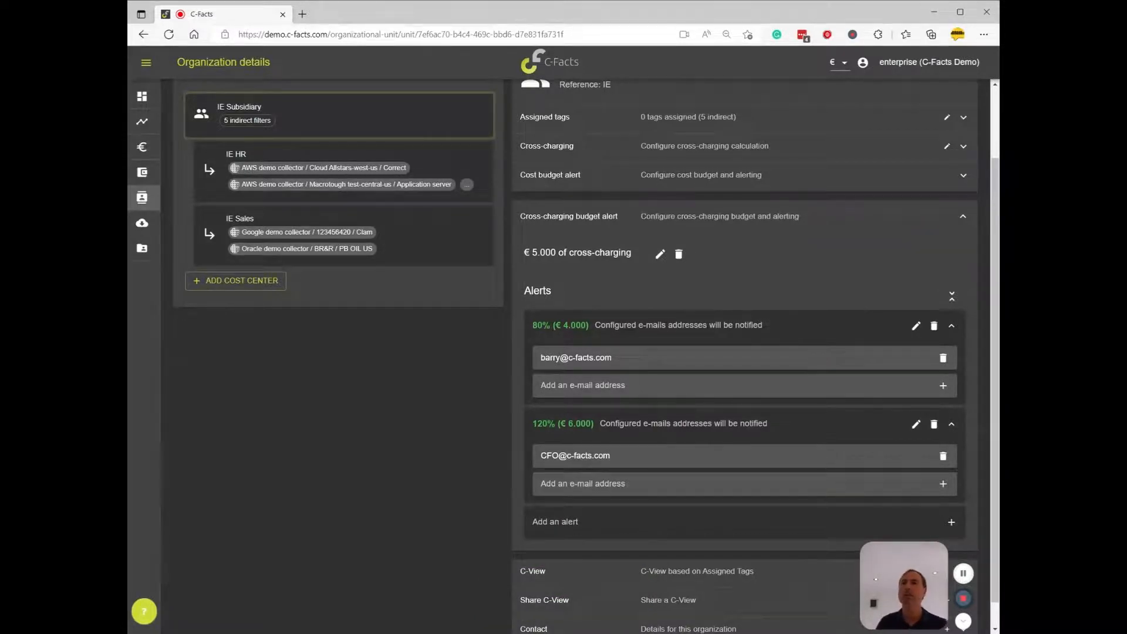
Collapse all alerts and close the cross-charging budget alert section of IE Subsidiary
{"action": "left_click", "coordinate": [944, 386]}
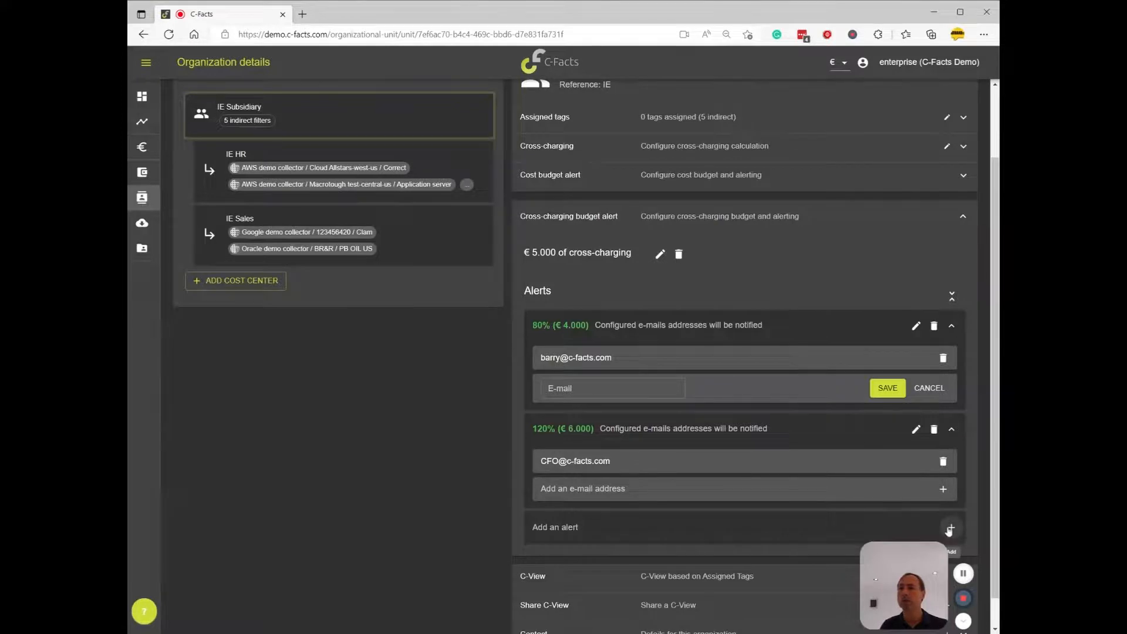
{"action": "left_click", "coordinate": [951, 297]}
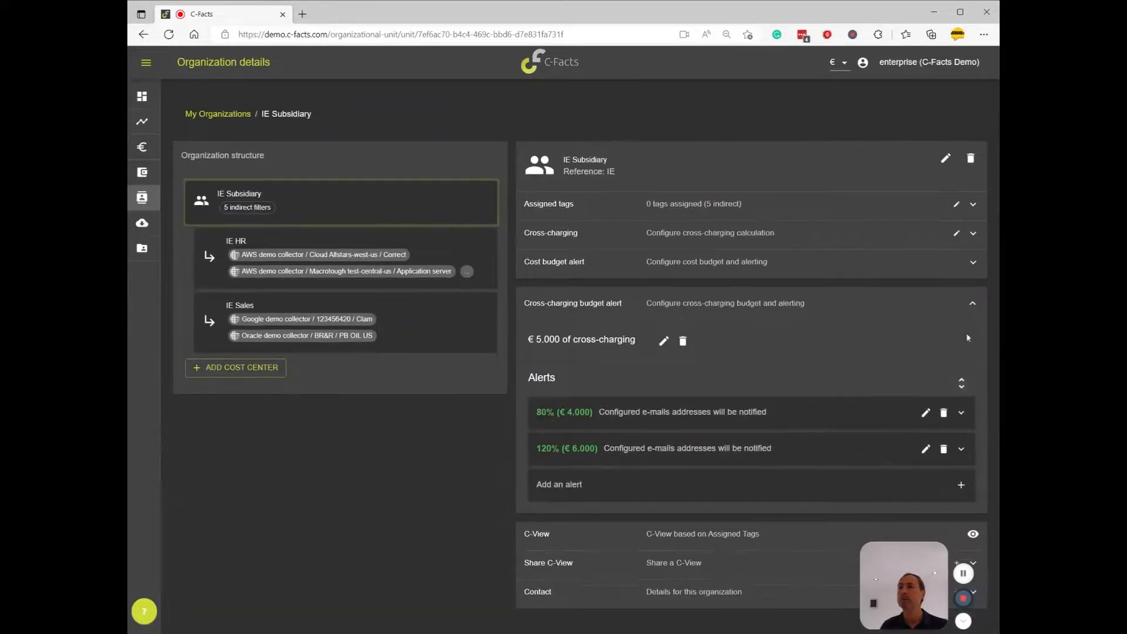
{"action": "left_click", "coordinate": [973, 303]}
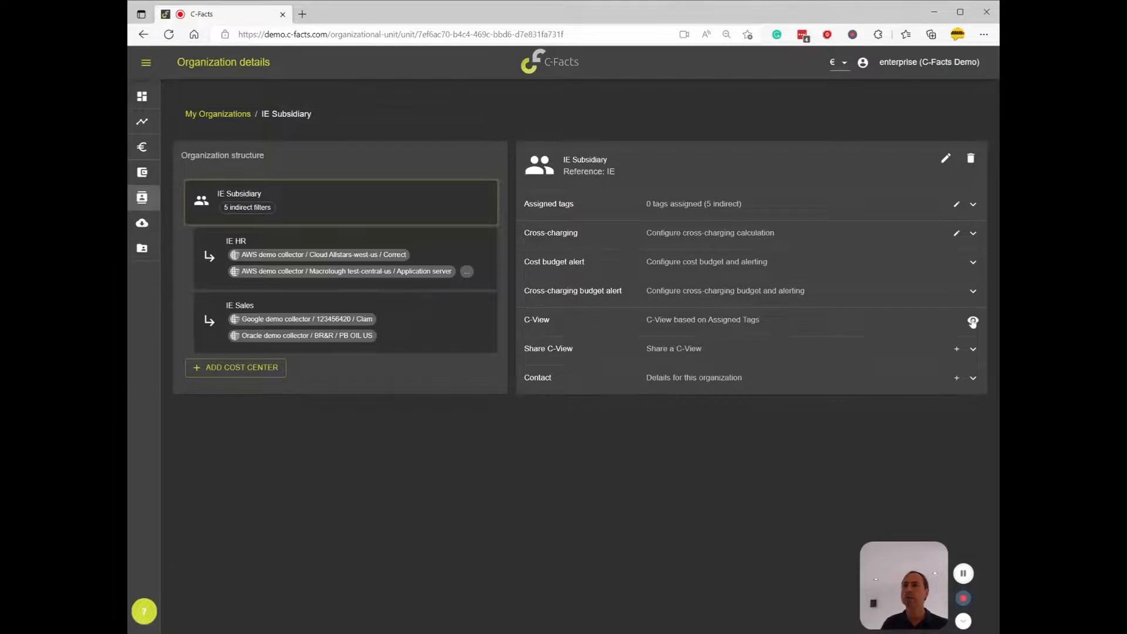
Examine IE Subsidiary's C-View by expanding IE Sales through the Google demo collector to BigQuery, and close the view
{"action": "left_click", "coordinate": [973, 322]}
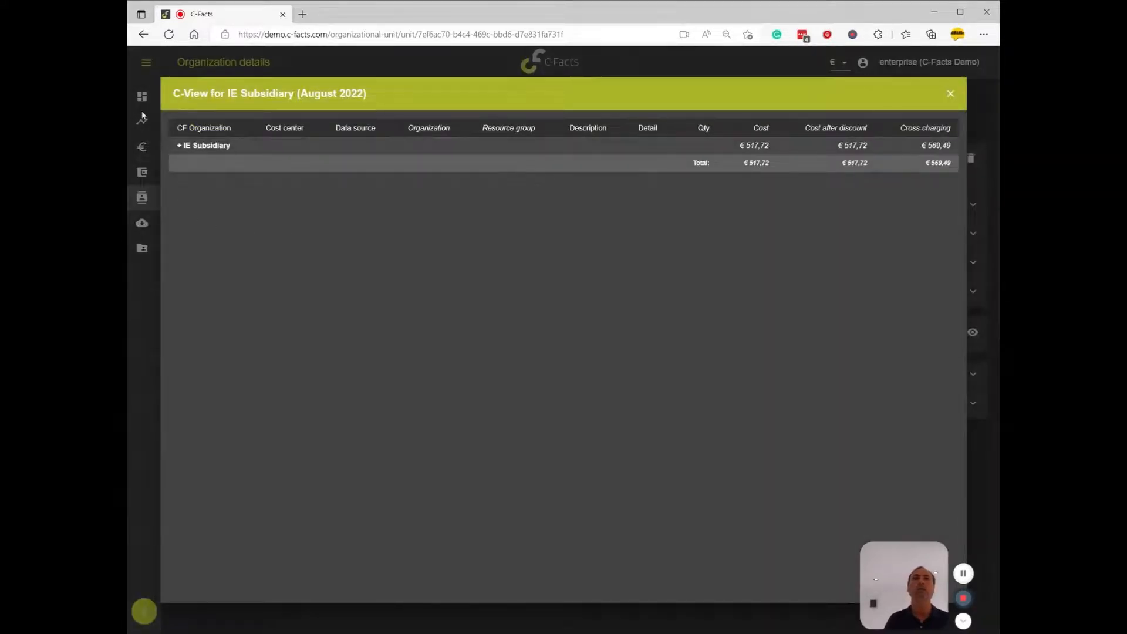
{"action": "left_click", "coordinate": [179, 146]}
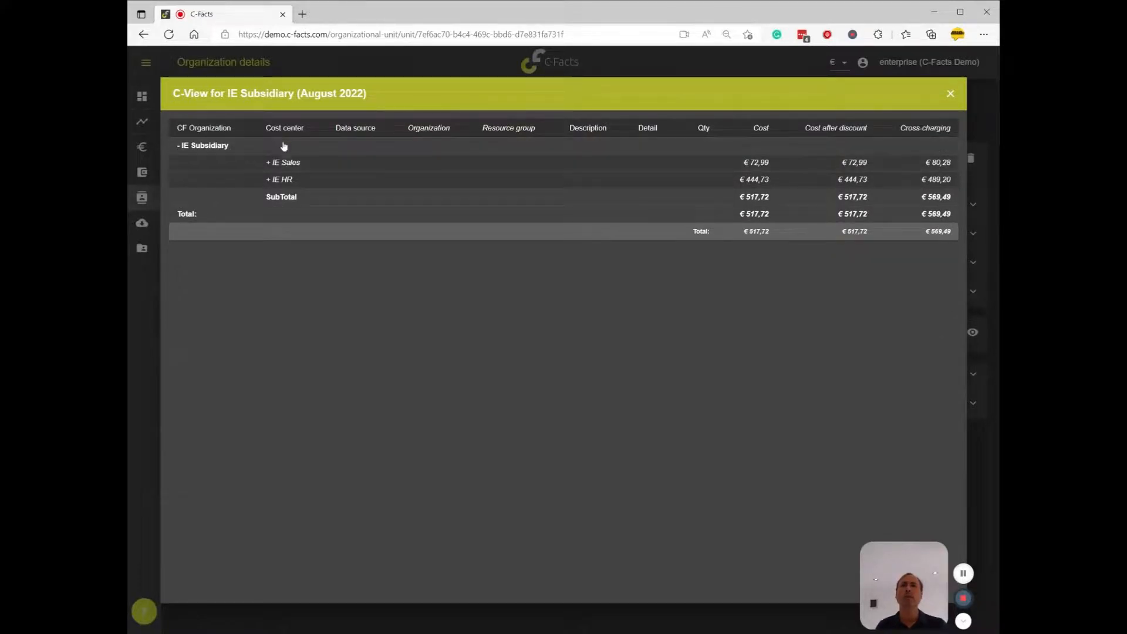
{"action": "left_click", "coordinate": [268, 162]}
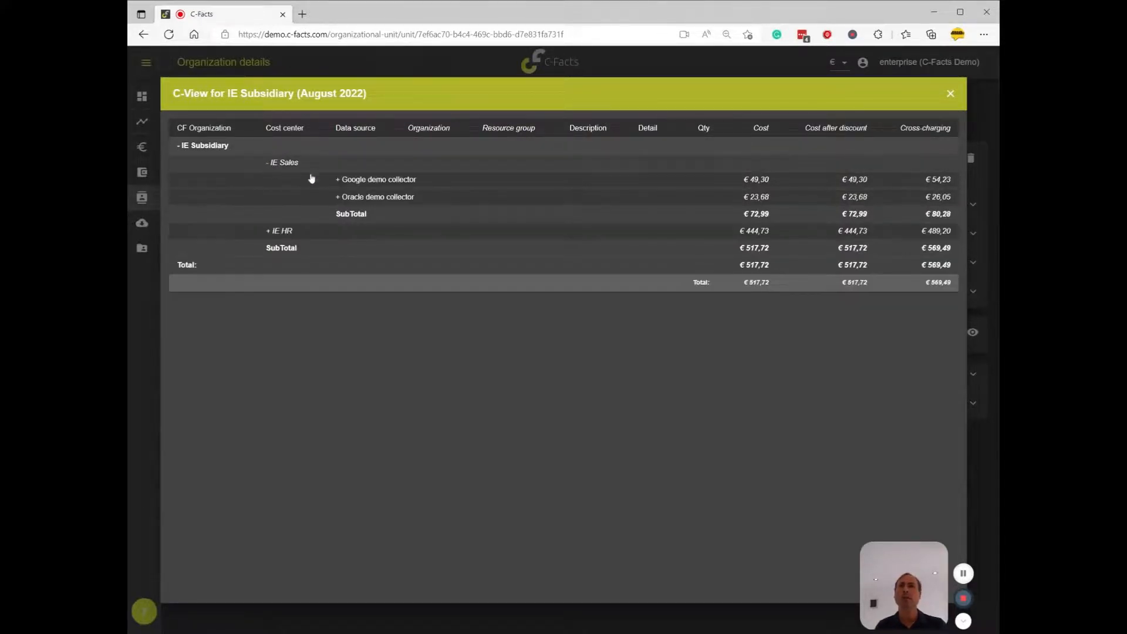
{"action": "left_click", "coordinate": [338, 181]}
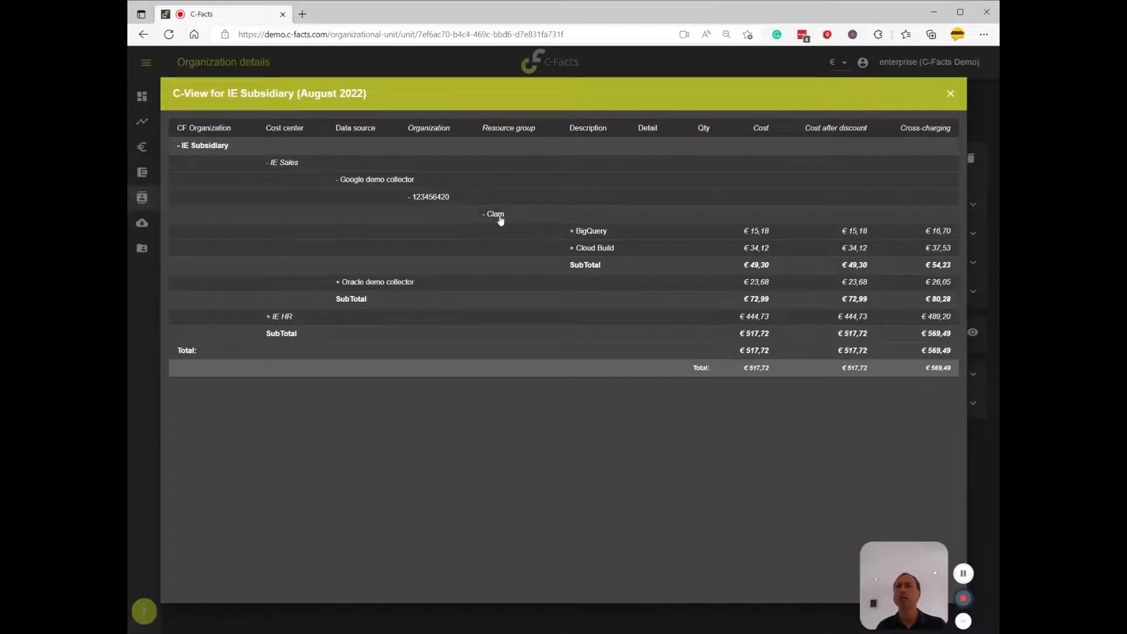
{"action": "left_click", "coordinate": [576, 234]}
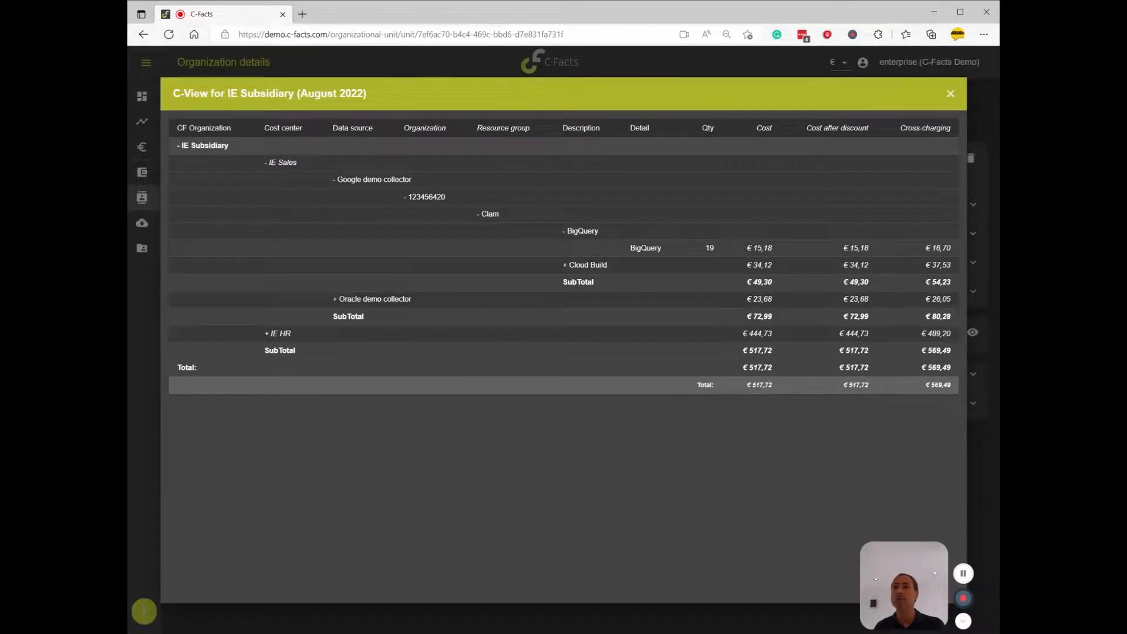
{"action": "left_click", "coordinate": [268, 164]}
{"action": "left_click", "coordinate": [181, 148]}
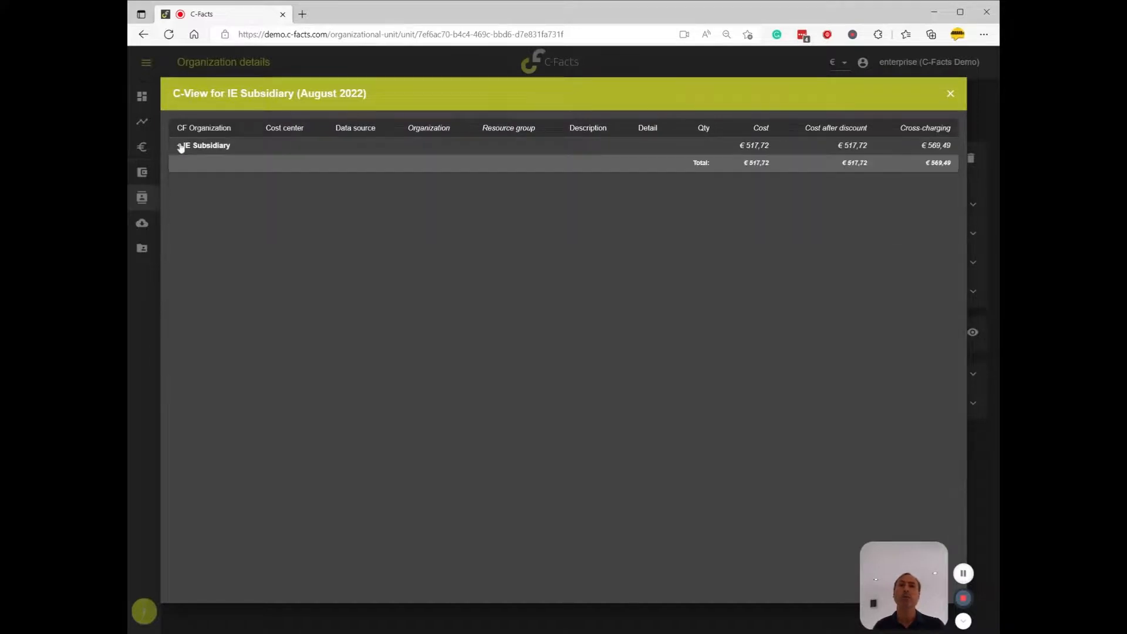
{"action": "left_click", "coordinate": [951, 95]}
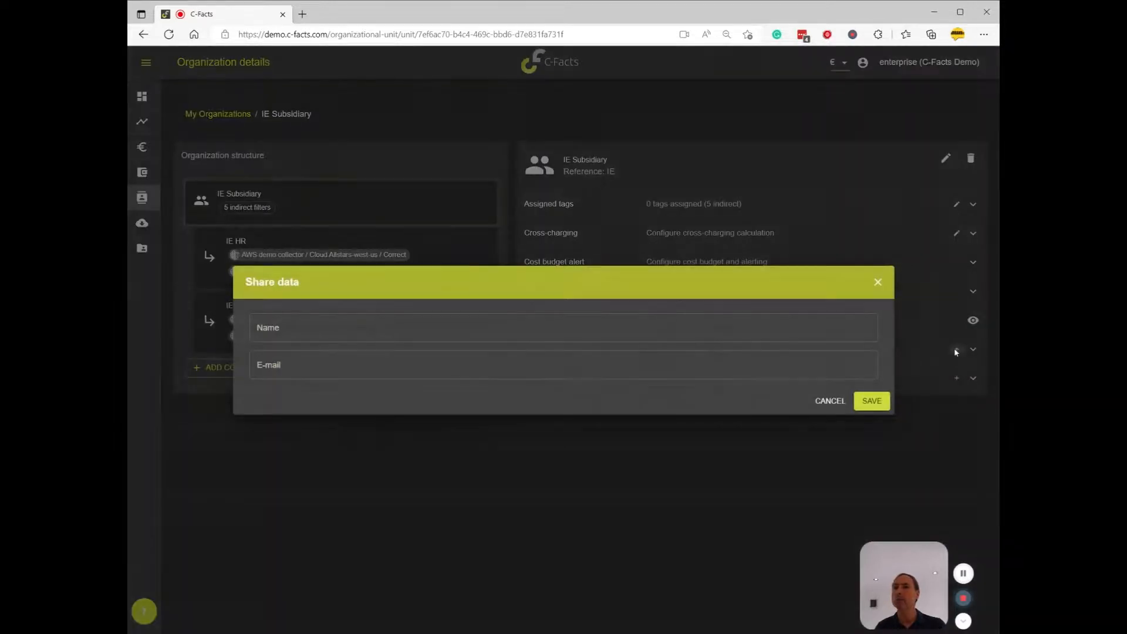
Share IE Subsidiary's C-View with a recipient named Manager IE, entering the recipient's e-mail address, and save it
{"action": "left_click", "coordinate": [957, 349]}
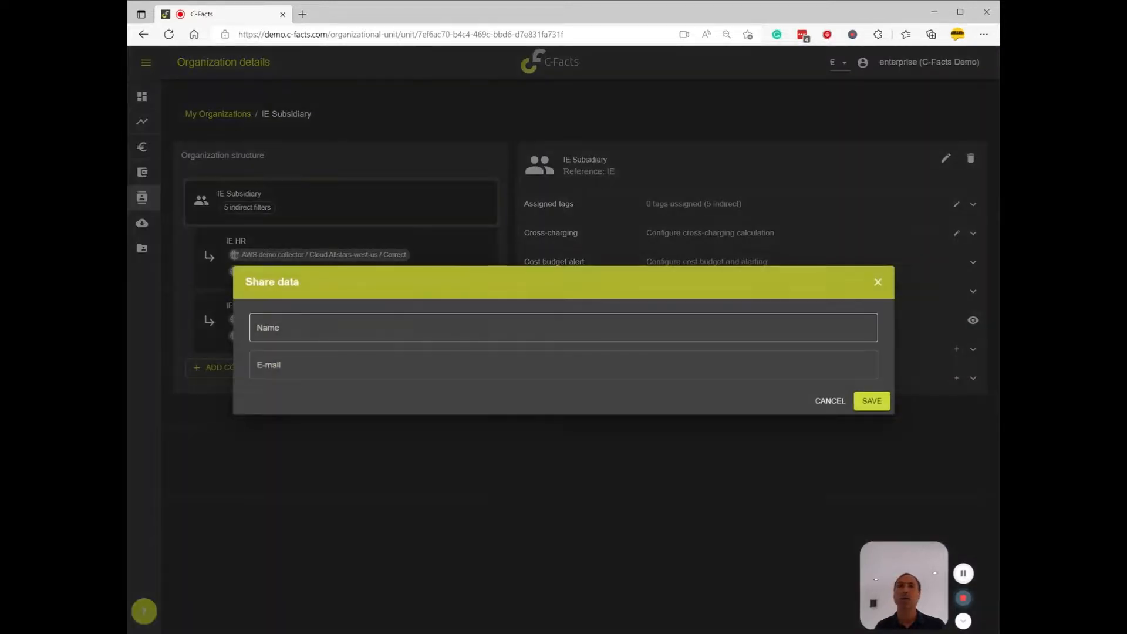
{"action": "left_click", "coordinate": [564, 328]}
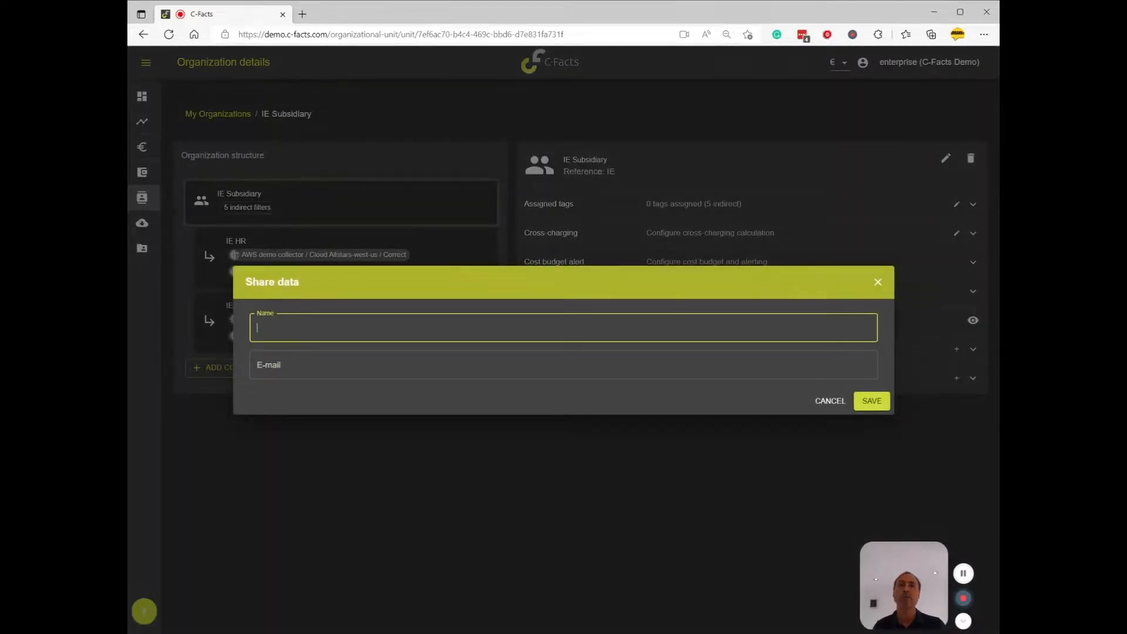
{"action": "type", "text": "Manager"}
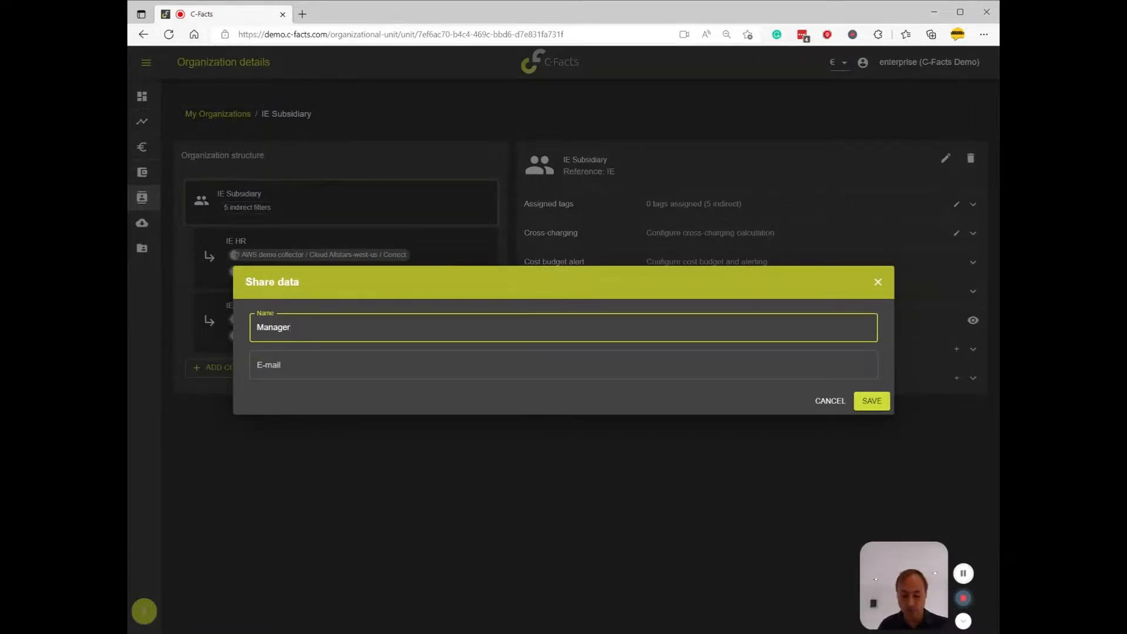
{"action": "type", "text": " IE"}
{"action": "key", "text": "Tab"}
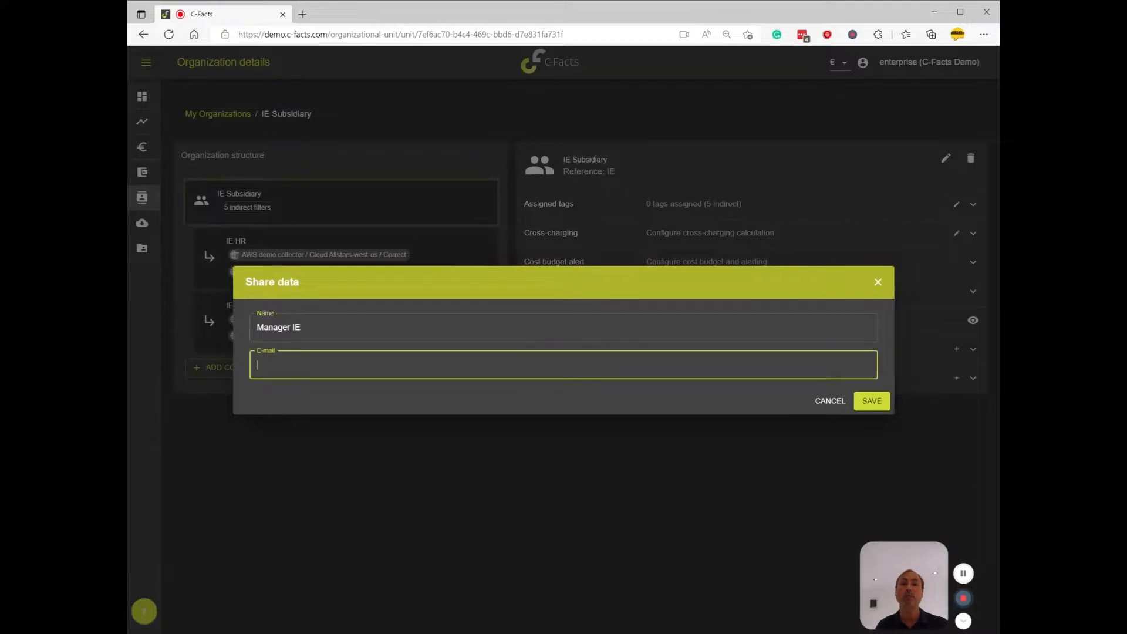
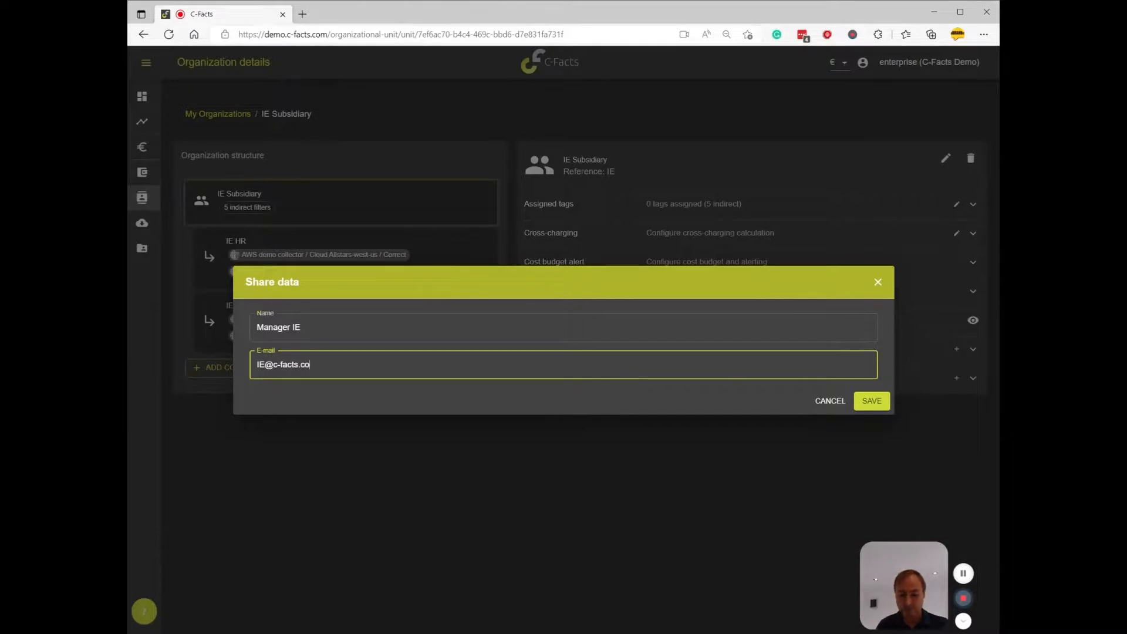
{"action": "left_click", "coordinate": [870, 401]}
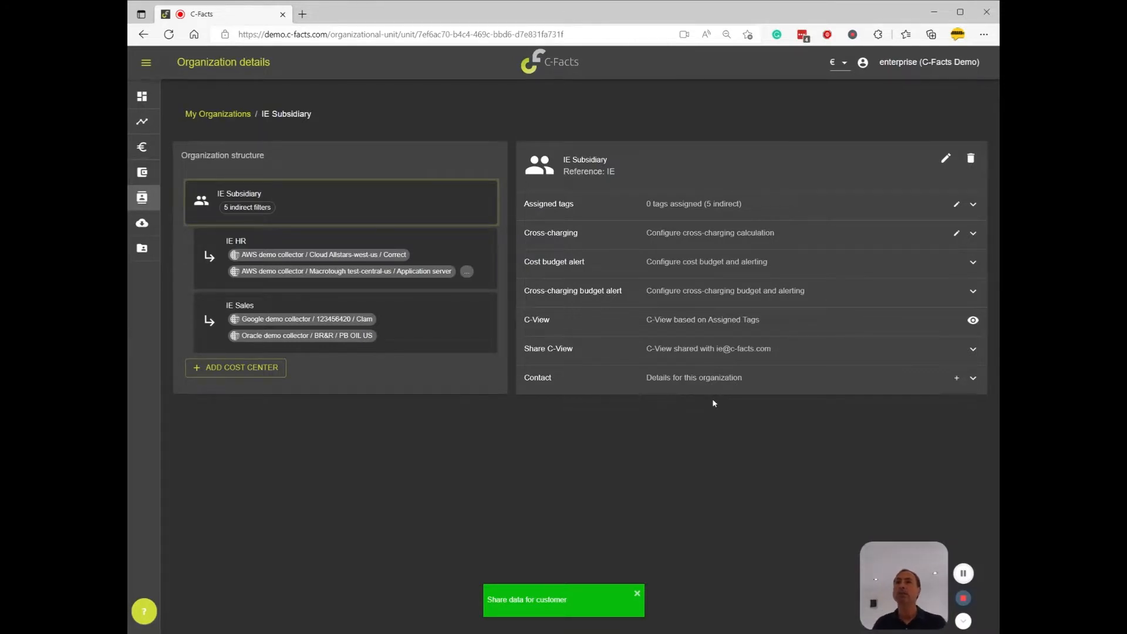
Look into the contact details section of IE Subsidiary, close it, and return to the My Organizations overview
{"action": "left_click", "coordinate": [693, 386]}
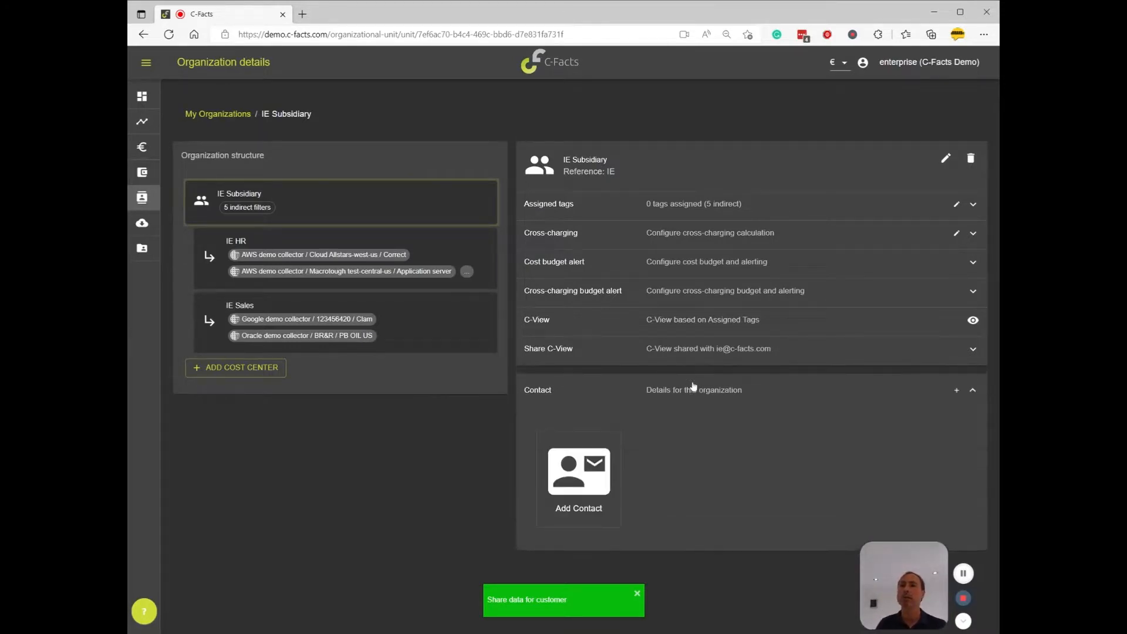
{"action": "left_click", "coordinate": [973, 390]}
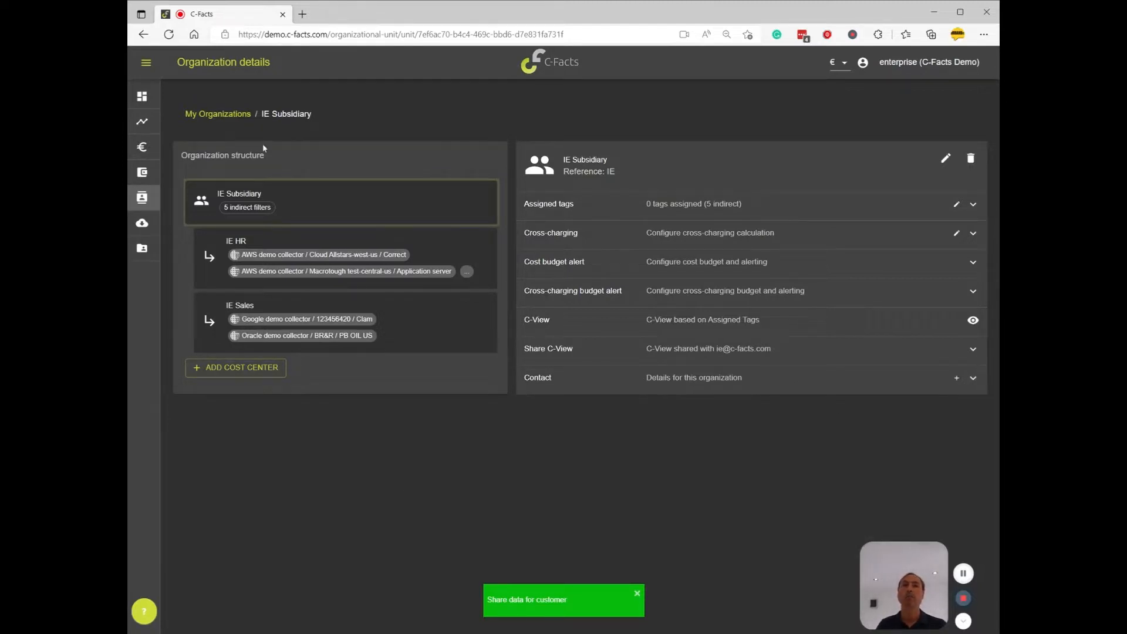
{"action": "left_click", "coordinate": [242, 113]}
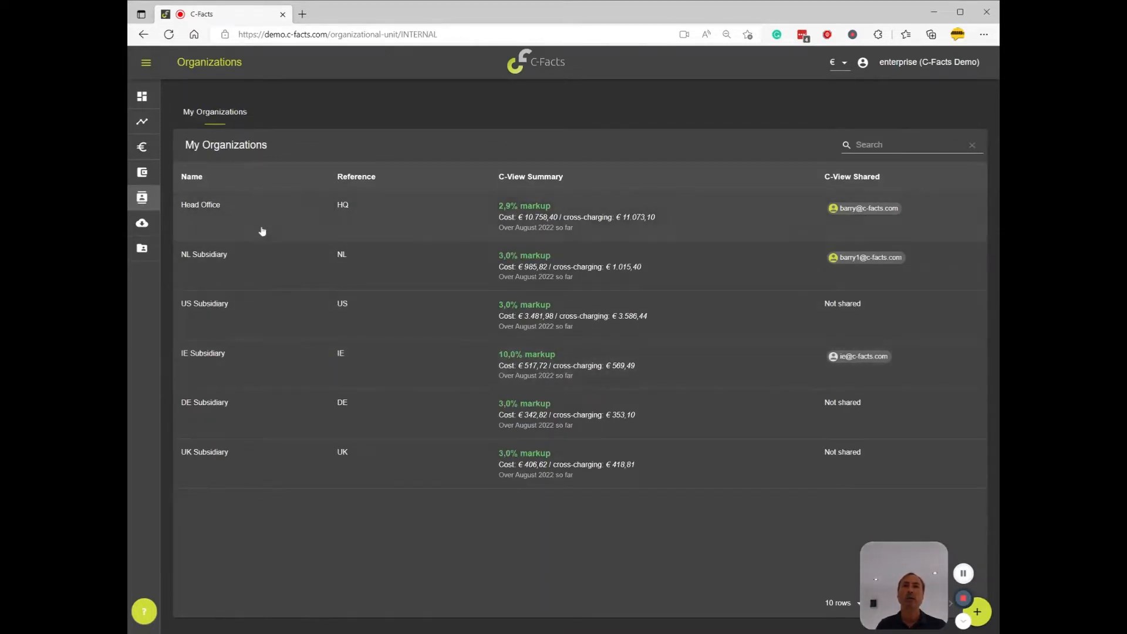
Review the Organization analytics charts for cost per organization, cost center, cost type and service, and return to the organizations list
{"action": "left_click", "coordinate": [142, 122]}
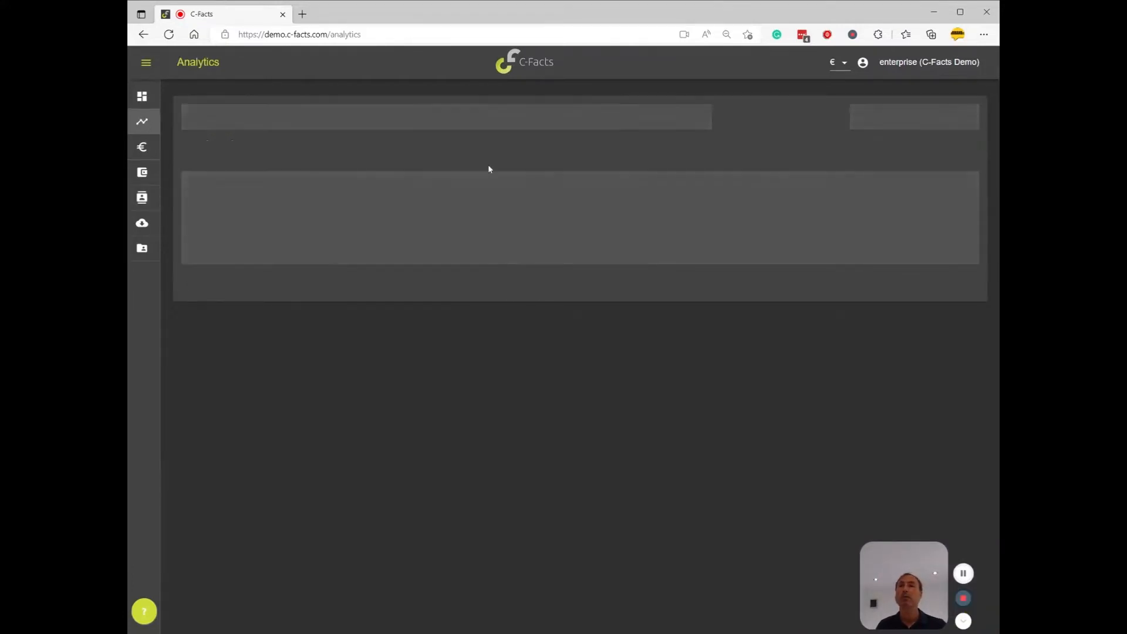
{"action": "left_click", "coordinate": [667, 108]}
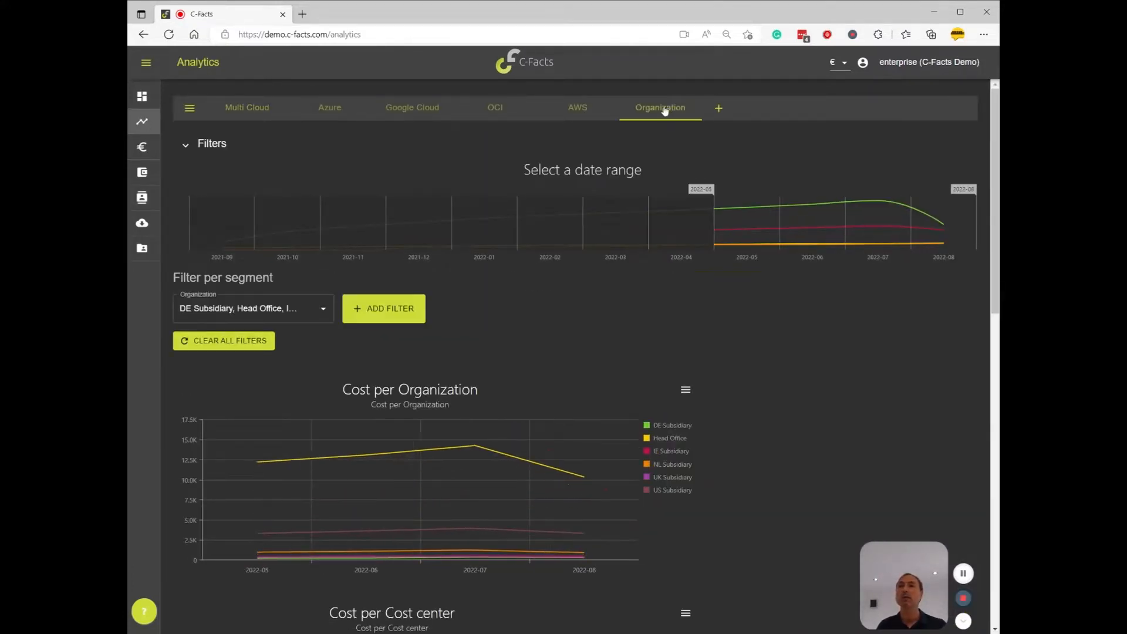
{"action": "scroll", "coordinate": [805, 434], "scroll_direction": "down", "scroll_amount": 1}
{"action": "scroll", "coordinate": [805, 430], "scroll_direction": "down", "scroll_amount": 2}
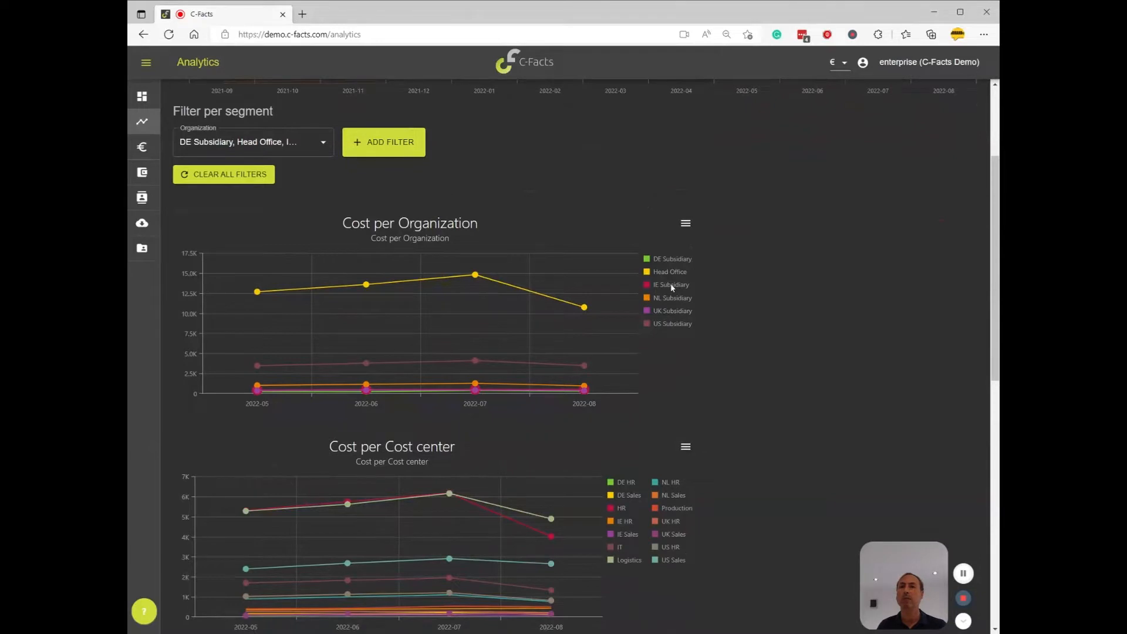
{"action": "scroll", "coordinate": [720, 548], "scroll_direction": "down", "scroll_amount": 1}
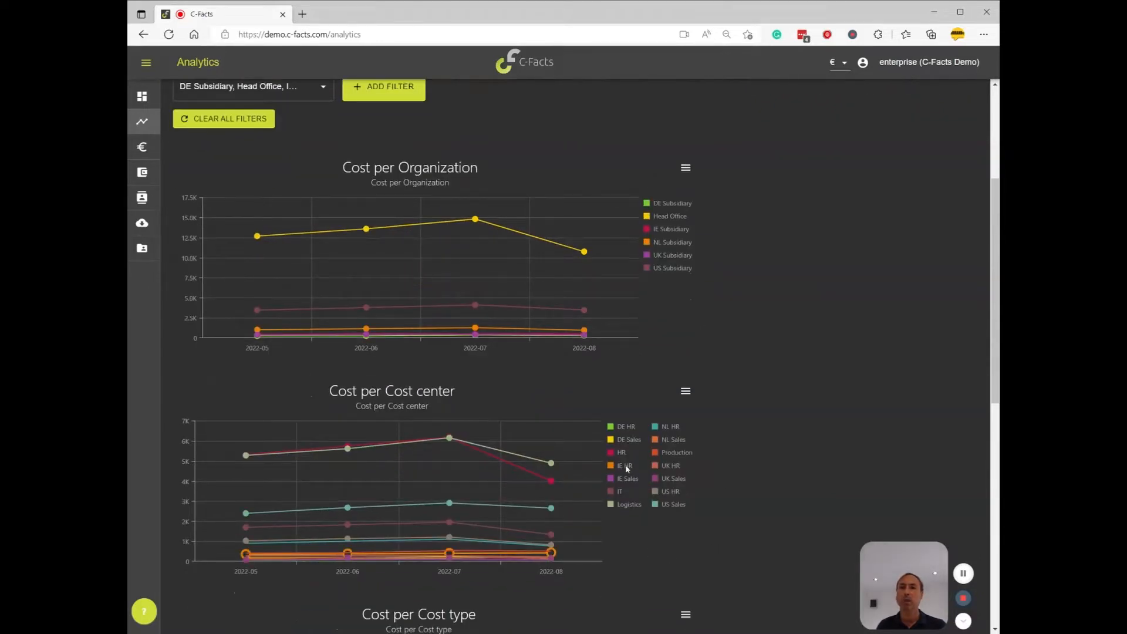
{"action": "scroll", "coordinate": [820, 491], "scroll_direction": "down", "scroll_amount": 2}
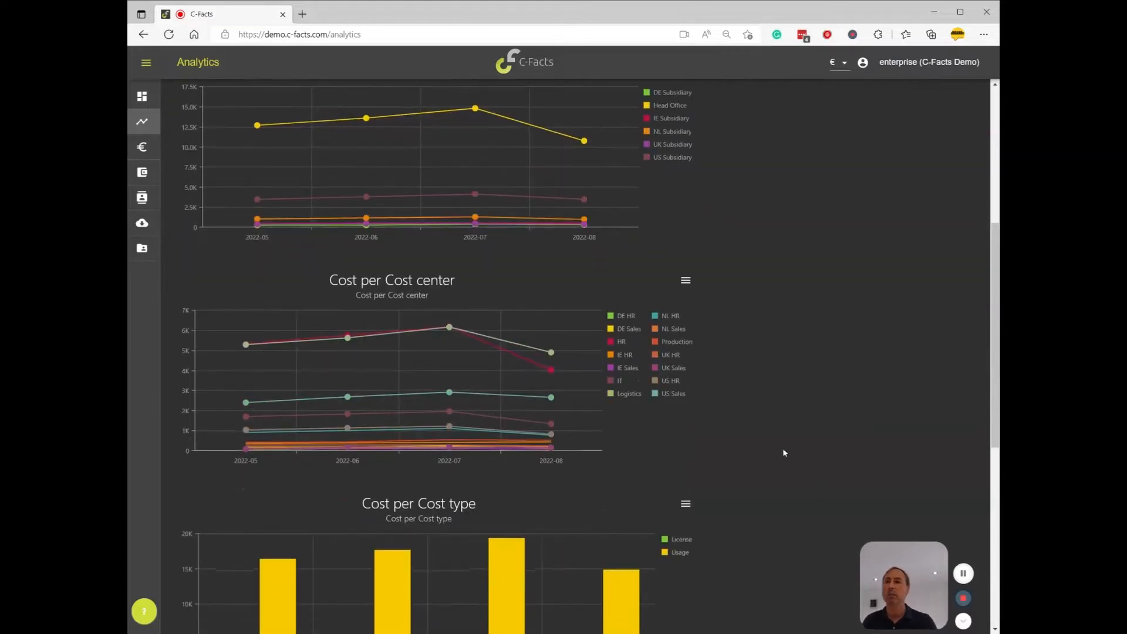
{"action": "scroll", "coordinate": [813, 449], "scroll_direction": "down", "scroll_amount": 5}
{"action": "scroll", "coordinate": [804, 444], "scroll_direction": "down", "scroll_amount": 2}
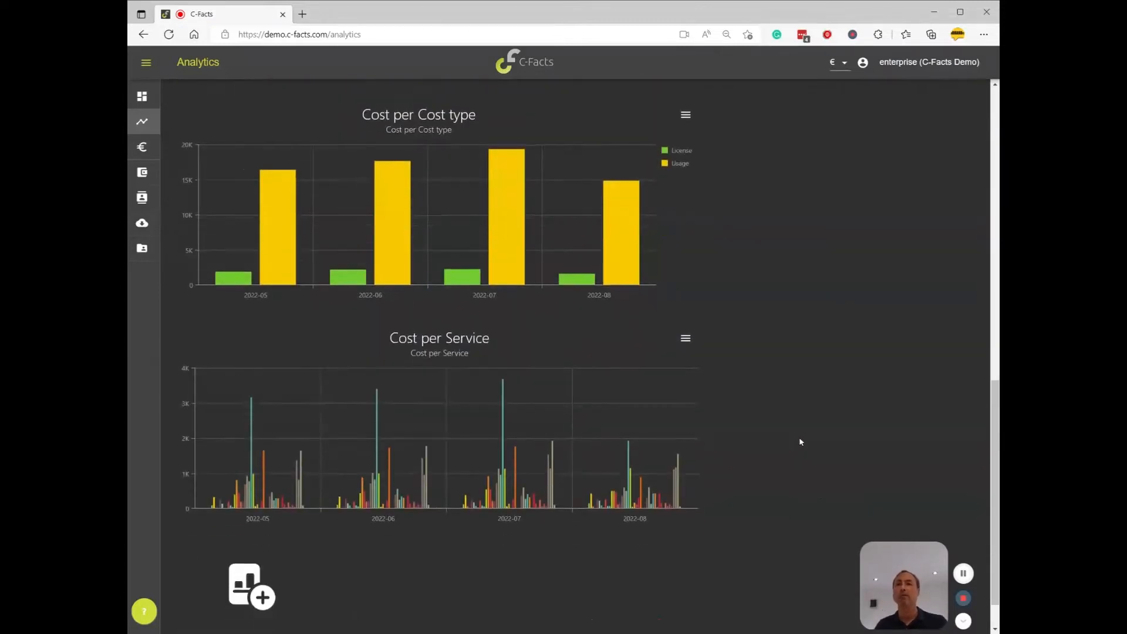
{"action": "scroll", "coordinate": [799, 443], "scroll_direction": "up", "scroll_amount": 9}
{"action": "scroll", "coordinate": [802, 440], "scroll_direction": "up", "scroll_amount": 5}
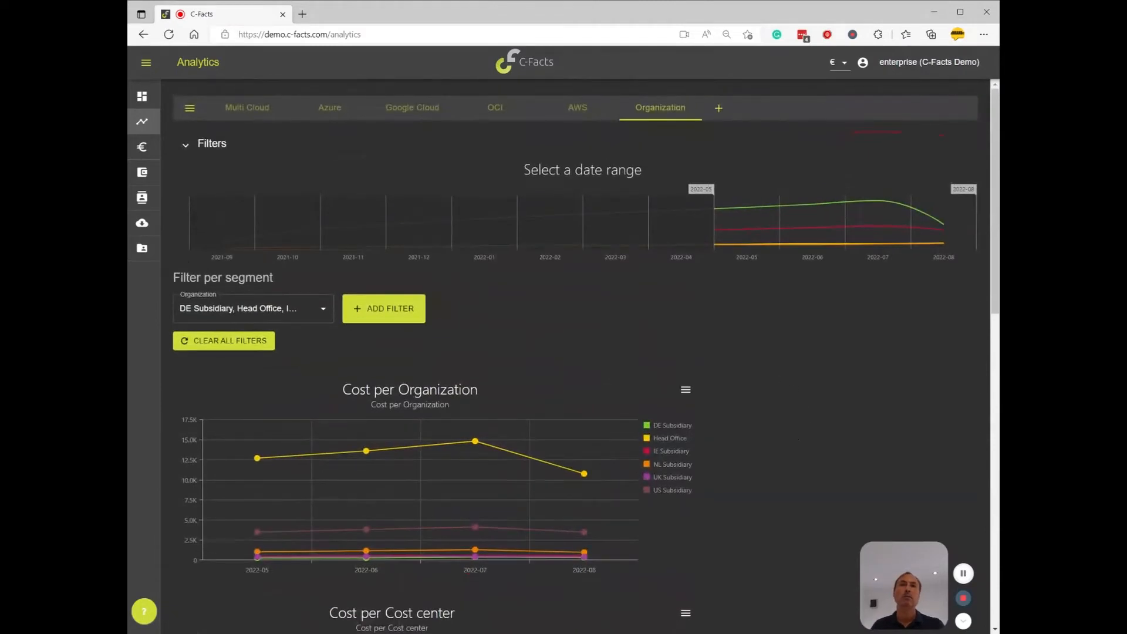
{"action": "left_click", "coordinate": [142, 197]}
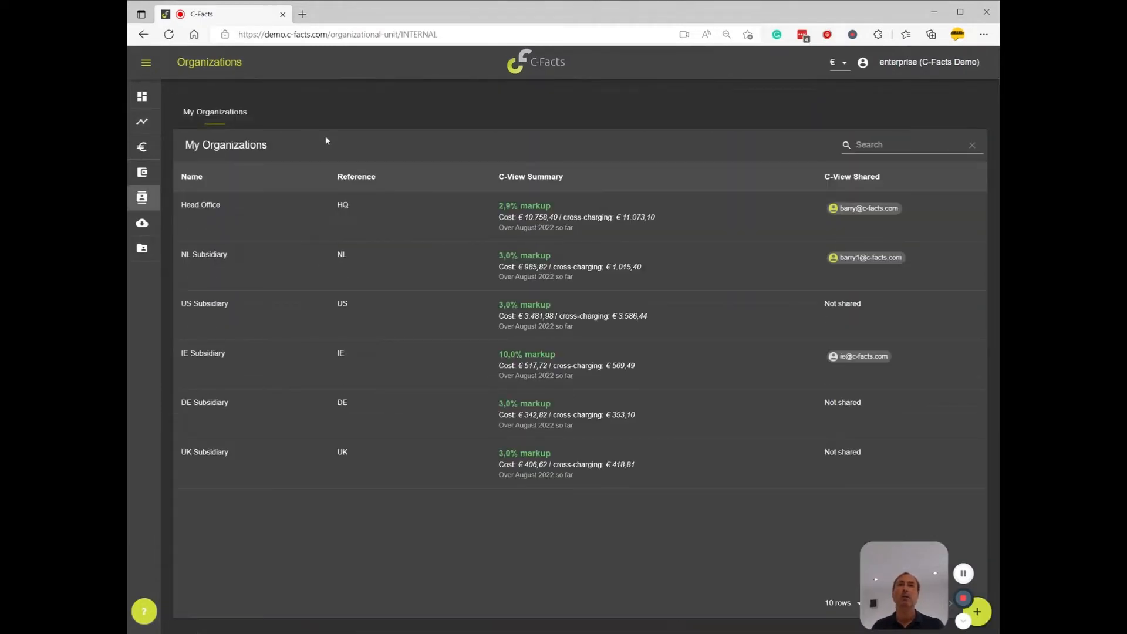